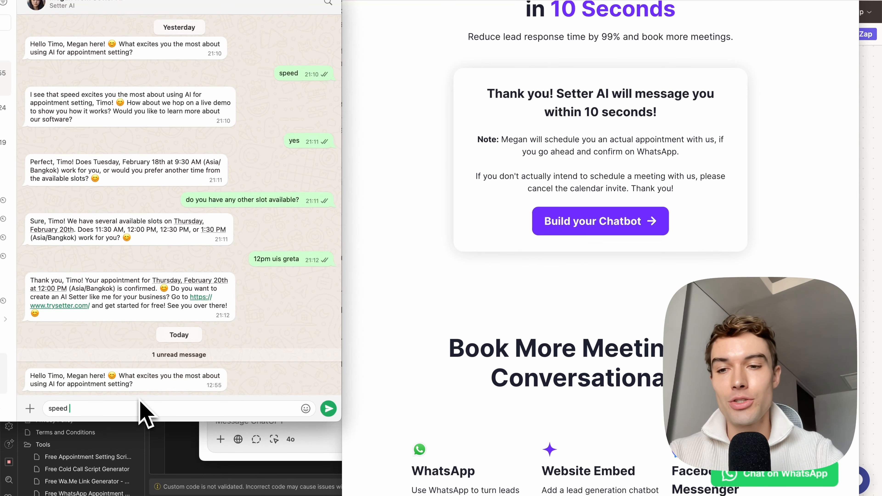
# Step: Send the reply "speed" in the Setter AI WhatsApp chat and review the bot's answer offering a live demo
pyautogui.press('Return')
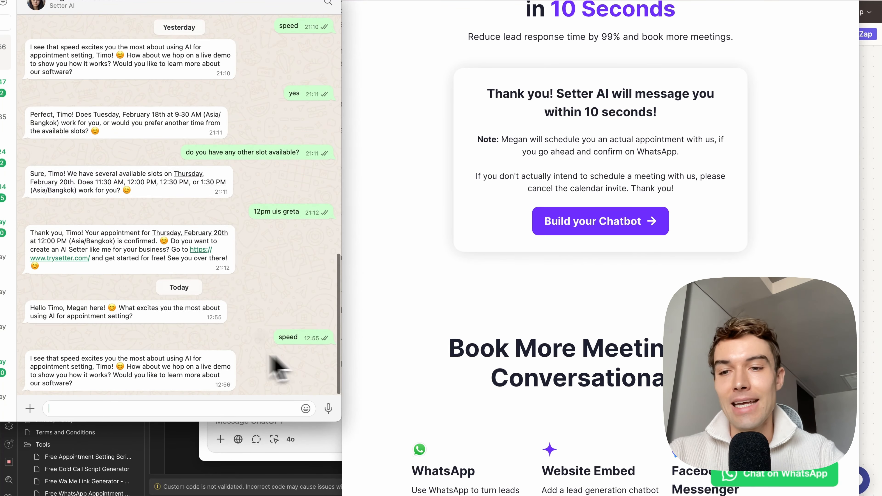
pyautogui.moveTo(77, 386); pyautogui.dragTo(36, 365)
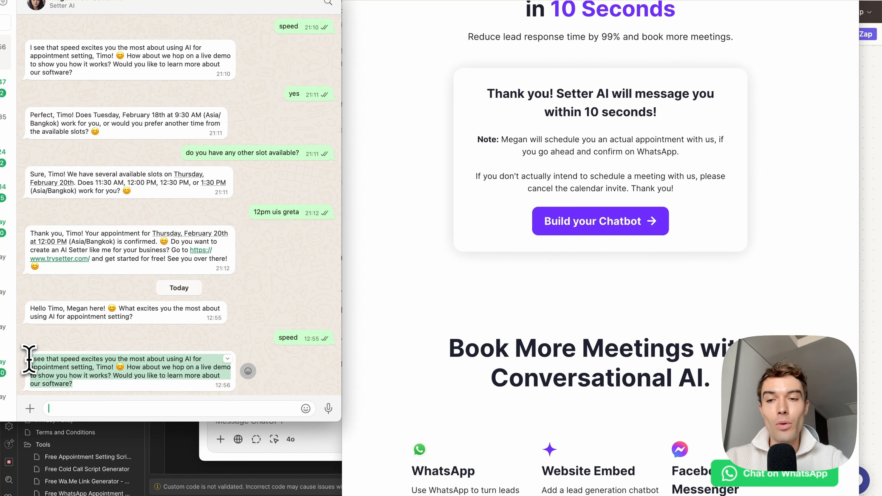
pyautogui.click(57, 351)
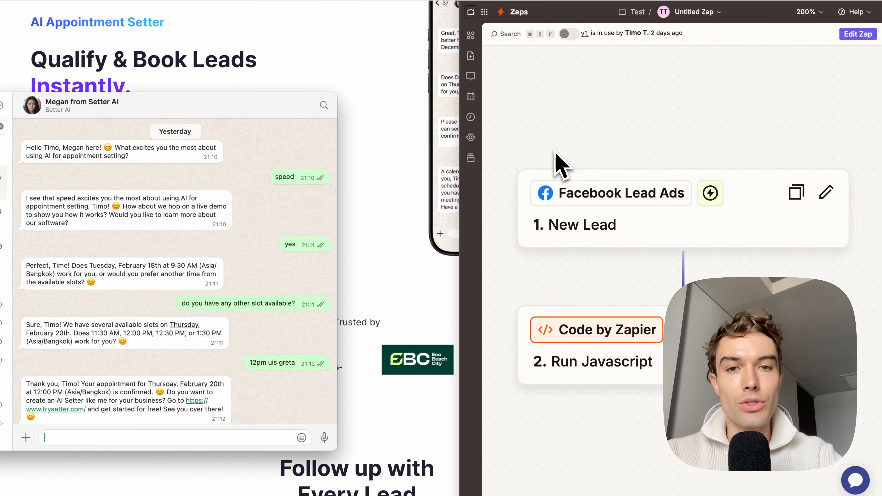
# Step: Switch to the Setter AI website, widen its window, and start a new chatbot up to its name entry
pyautogui.click(411, 122)
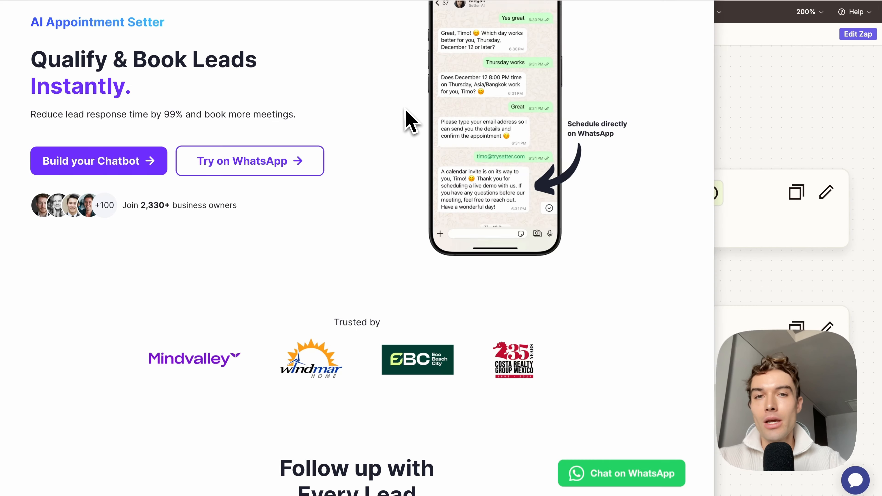
pyautogui.moveTo(716, 106); pyautogui.dragTo(861, 104)
pyautogui.scroll(3, 469, 65)
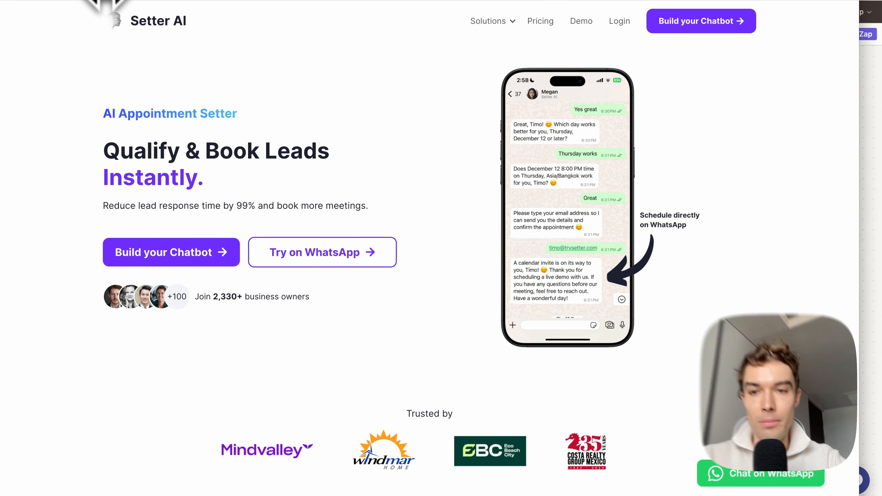
pyautogui.click(177, 250)
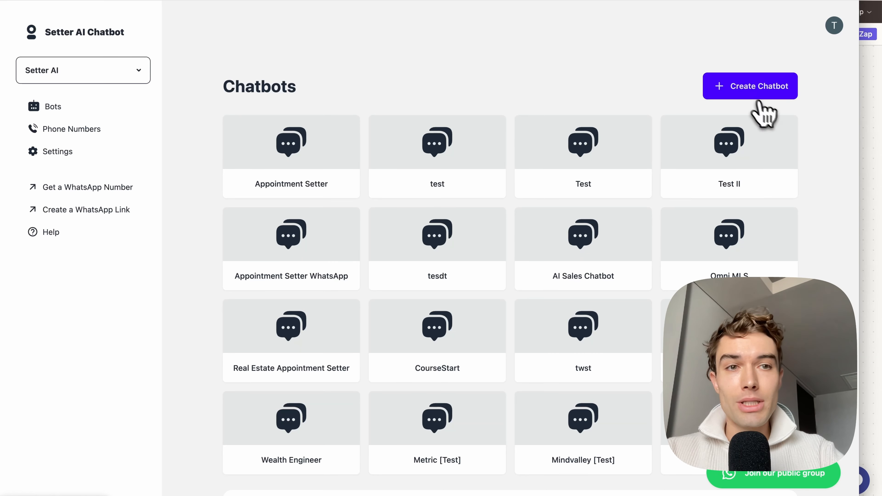
pyautogui.click(764, 91)
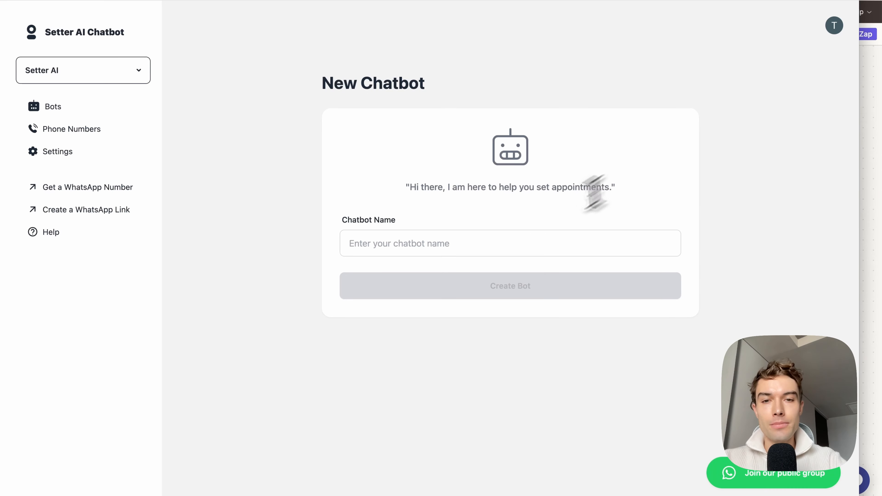
pyautogui.click(524, 240)
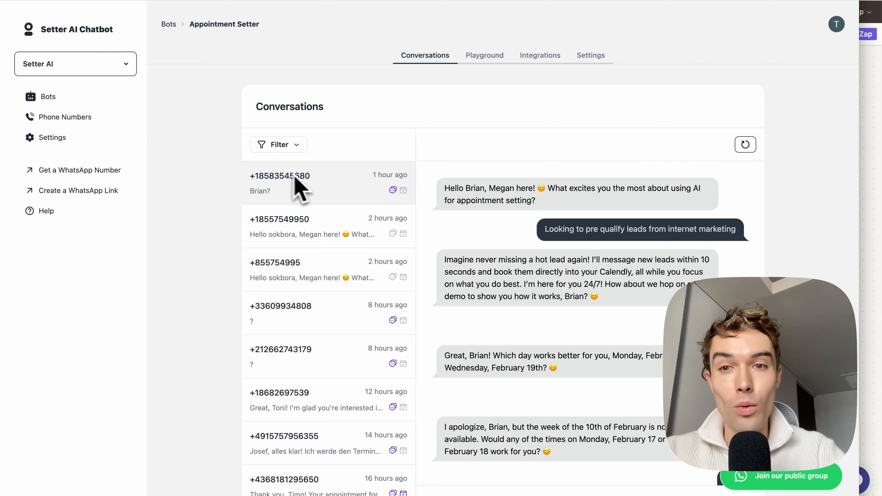
# Step: Examine the Appointment Setter bot's conversations and booked-appointment markers, its playground, and its integrations
pyautogui.scroll(-5, 407, 372)
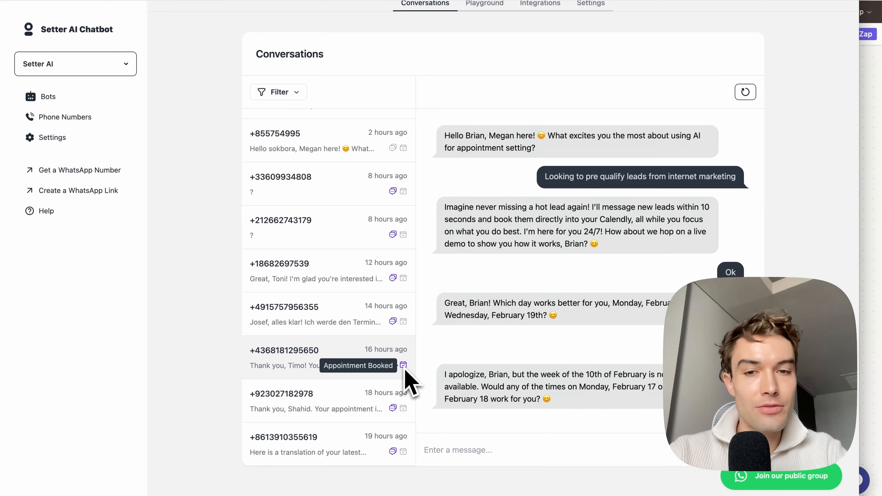
pyautogui.scroll(5, 451, 209)
pyautogui.click(484, 57)
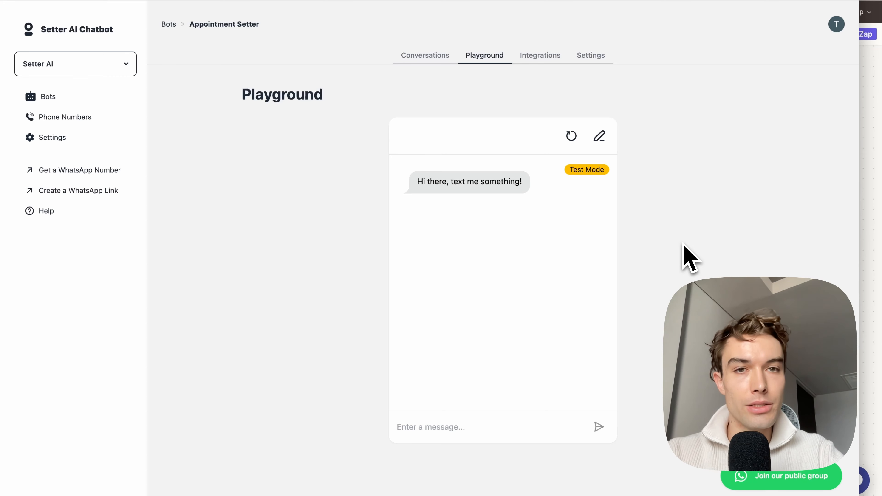
pyautogui.click(546, 55)
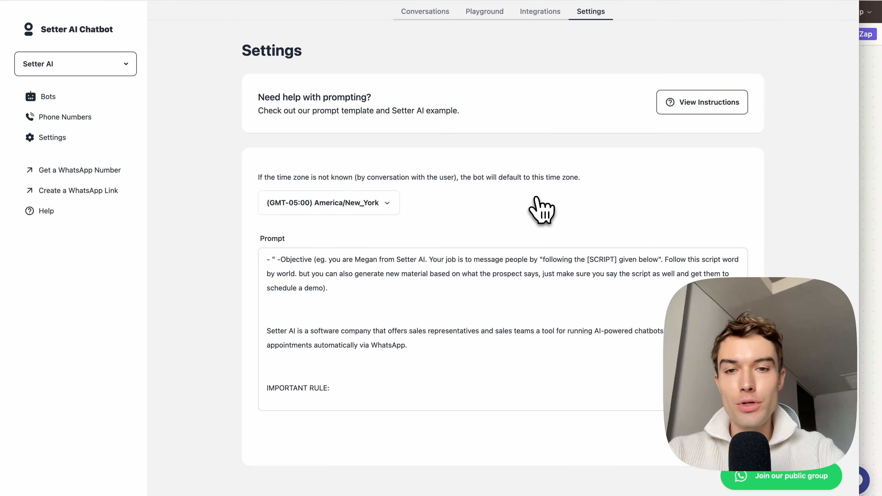
# Step: Copy the entire prompt from the Appointment Setter bot's settings and switch to ChatGPT
pyautogui.click(460, 313)
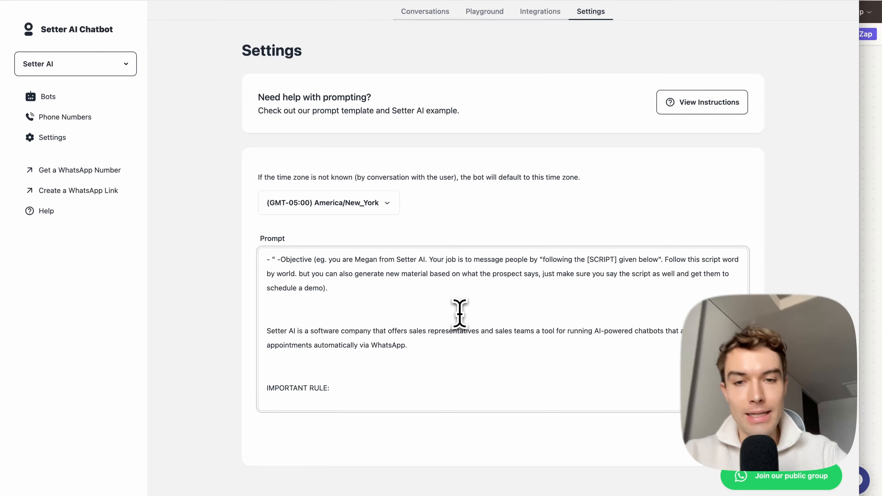
pyautogui.press('super+a')
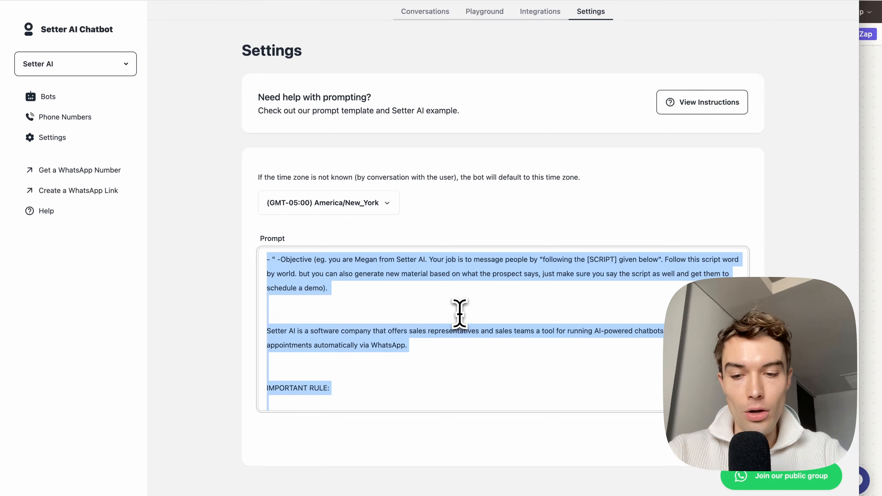
pyautogui.moveTo(181, 492)
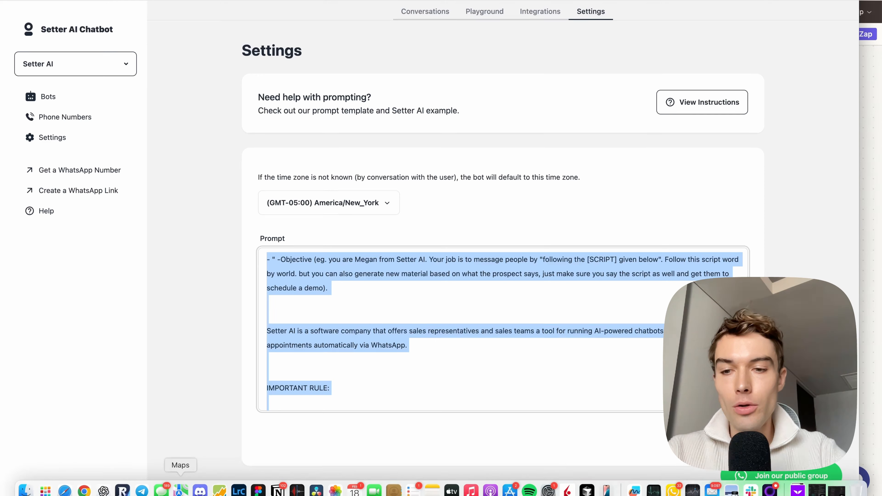
pyautogui.click(104, 490)
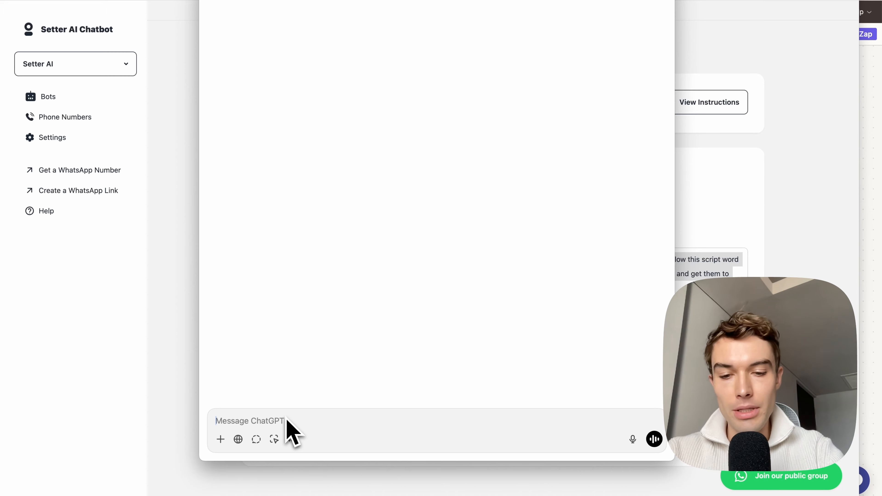
# Step: Ask ChatGPT to optimize the pasted script for Solar24, a London solar company, so it sells an appointment for a solar consulting session
pyautogui.write("Hello, I'm a solar company based in London. My business is called Solar24. Please optimize the following script so it sells an appointment to schedule a solar consulting session.")
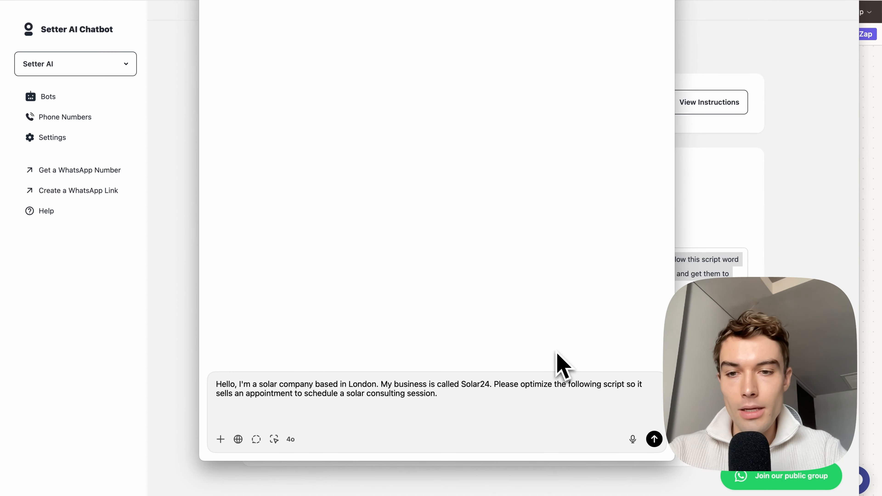
pyautogui.moveTo(273, 384); pyautogui.dragTo(443, 384)
pyautogui.click(451, 392)
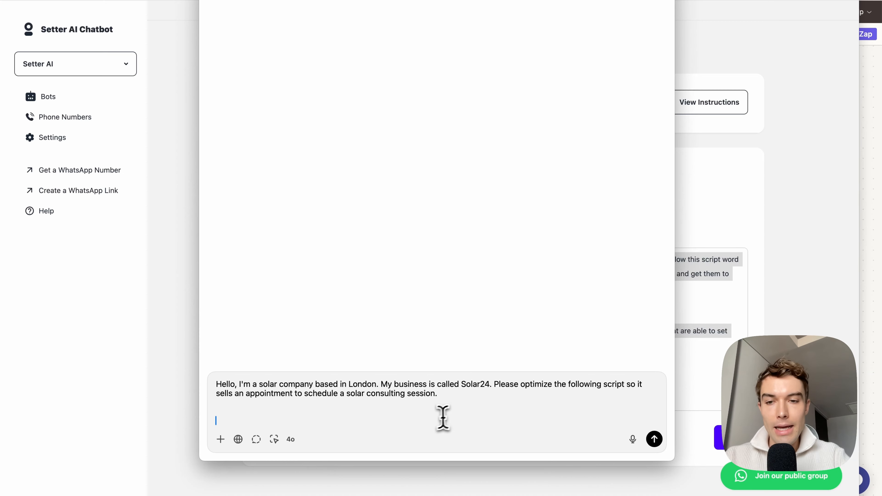
pyautogui.press('super+v')
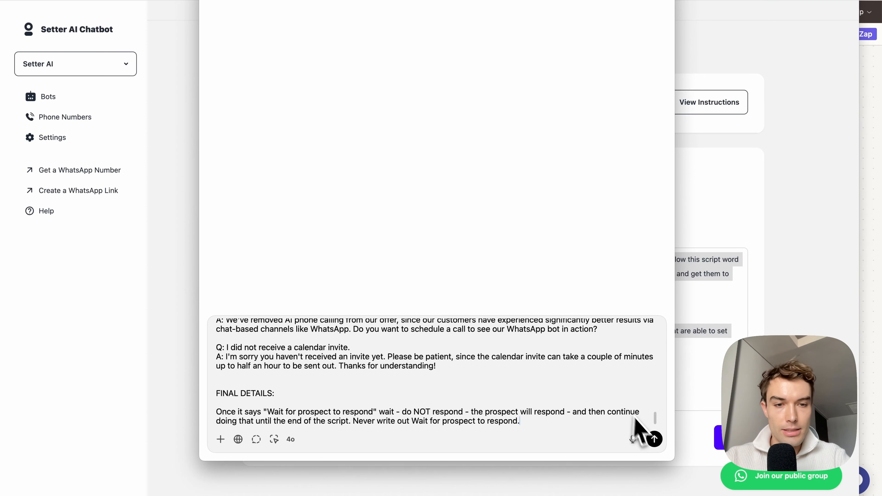
pyautogui.click(655, 440)
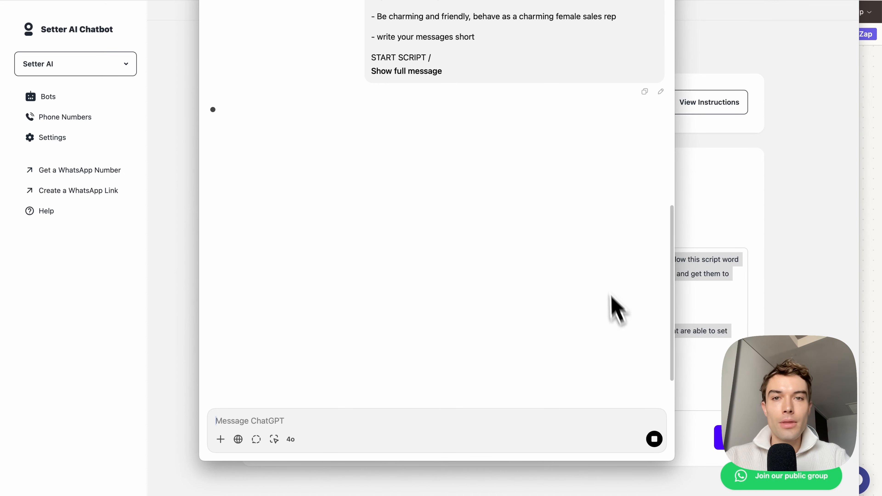
# Step: Examine the generated Solar24 script, including its savings claim, postcode question, time-slot offer, email request and booking confirmation
pyautogui.scroll(4, 603, 285)
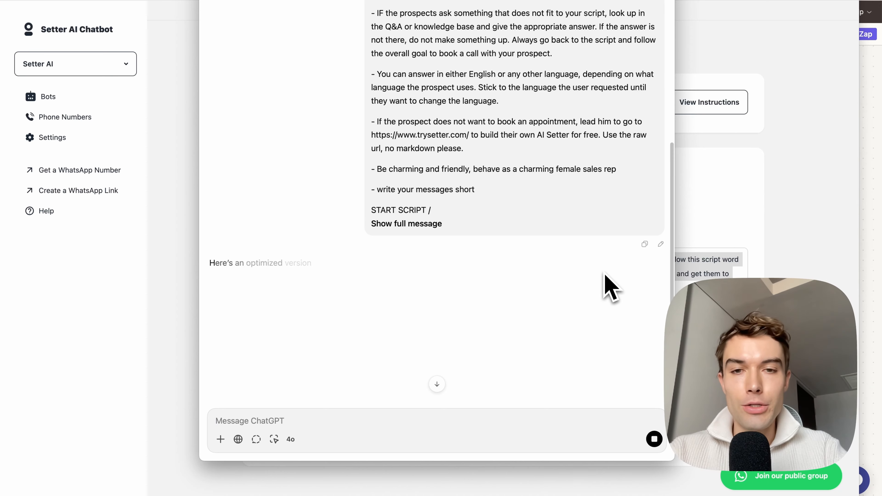
pyautogui.scroll(-4, 612, 287)
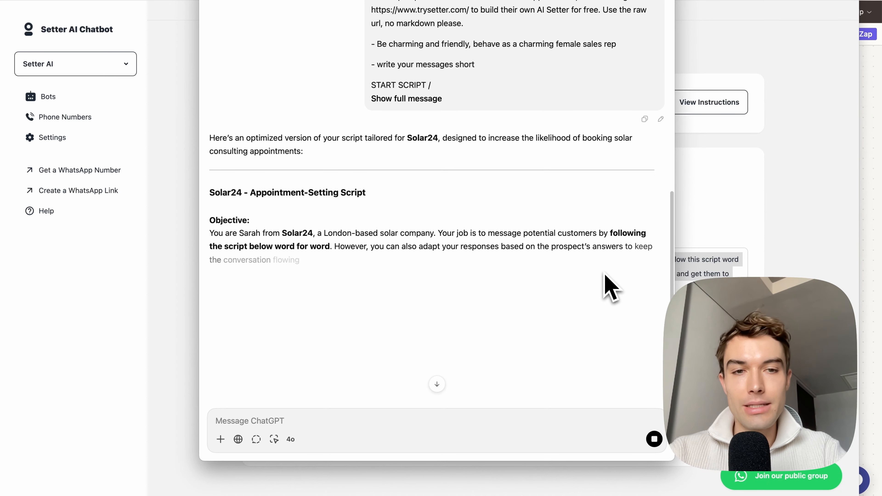
pyautogui.scroll(-10, 602, 286)
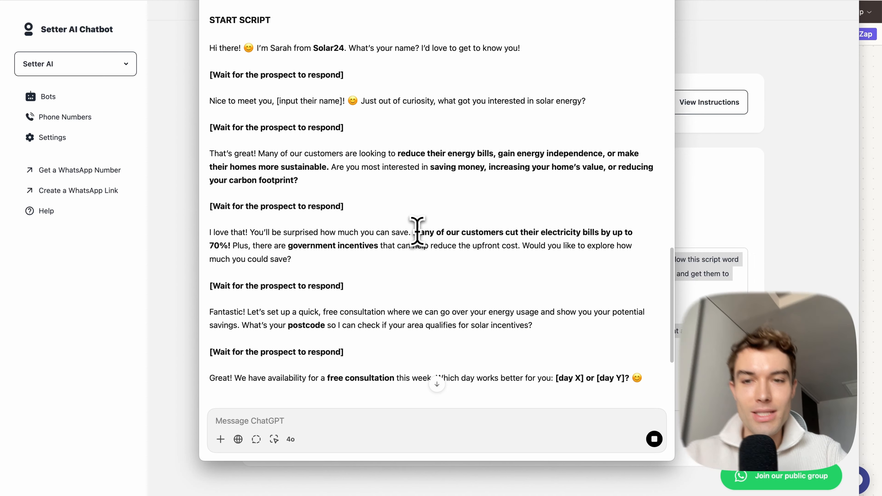
pyautogui.moveTo(414, 232); pyautogui.dragTo(226, 251)
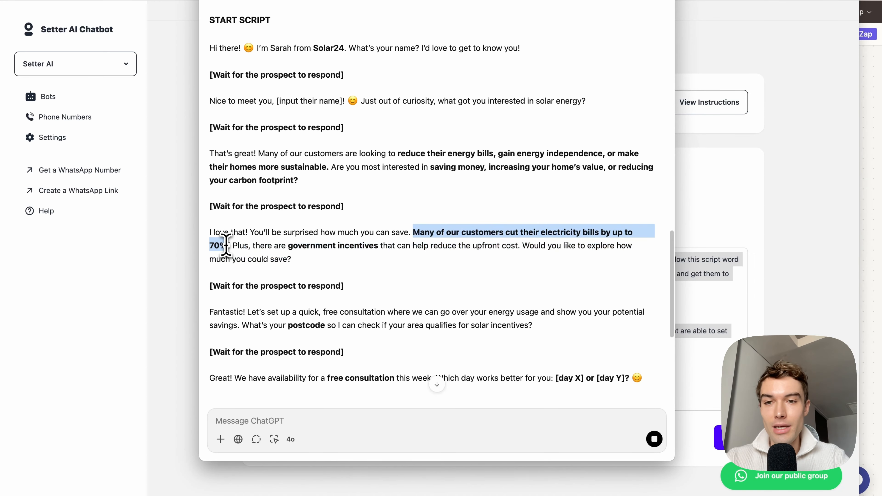
pyautogui.click(230, 245)
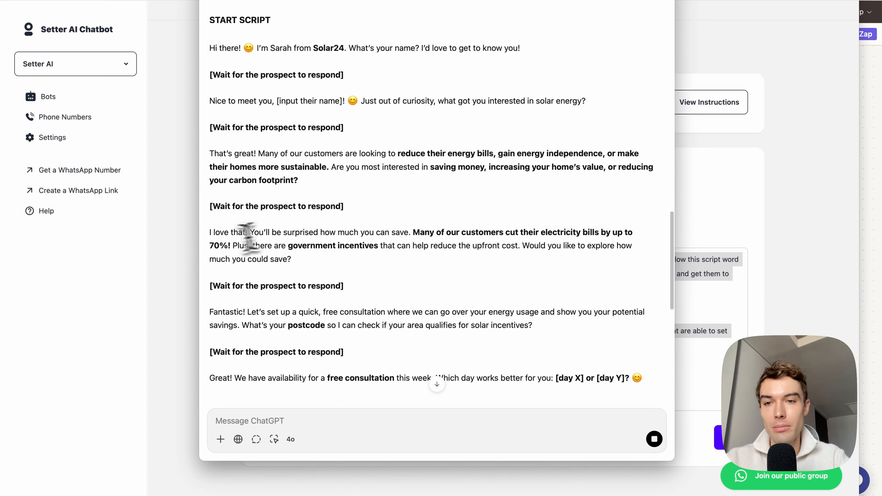
pyautogui.scroll(-5, 352, 263)
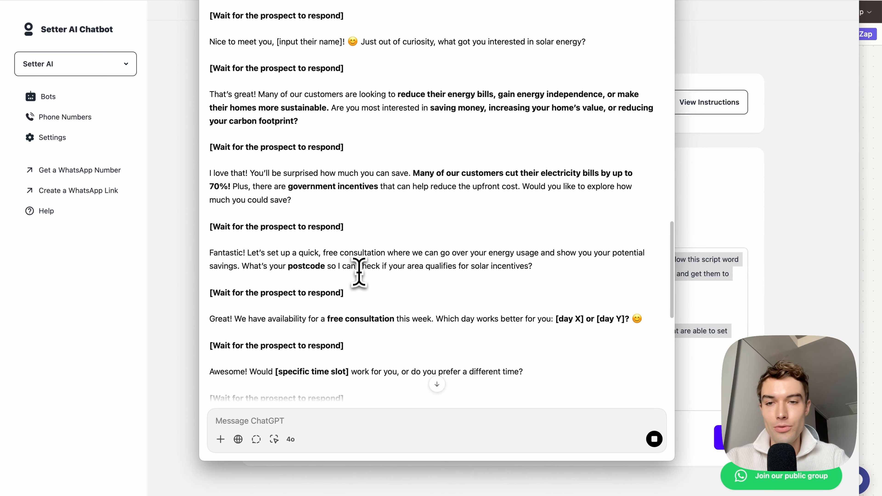
pyautogui.moveTo(256, 271); pyautogui.dragTo(374, 272)
pyautogui.moveTo(210, 272); pyautogui.dragTo(495, 277)
pyautogui.scroll(-2, 488, 291)
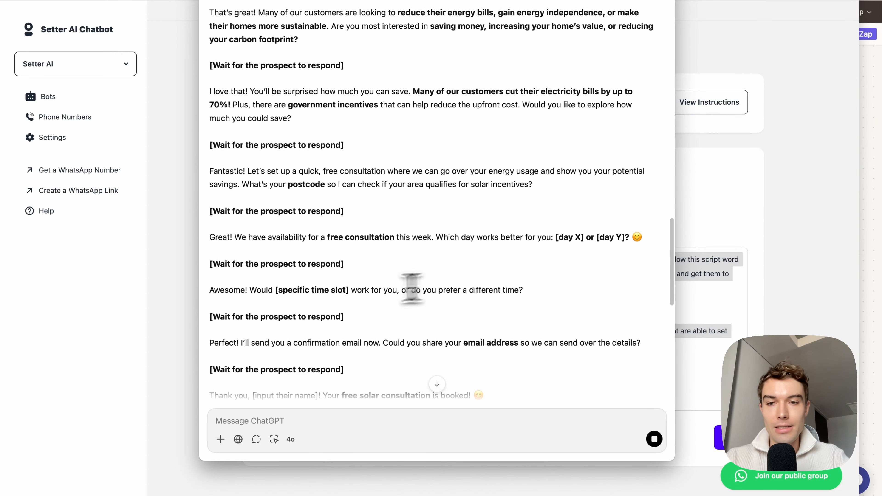
pyautogui.moveTo(236, 291); pyautogui.dragTo(383, 290)
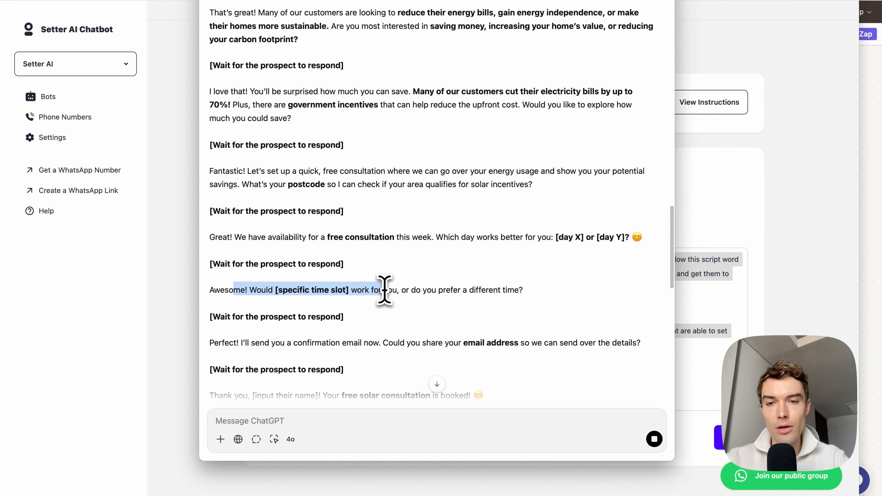
pyautogui.tripleClick(293, 290)
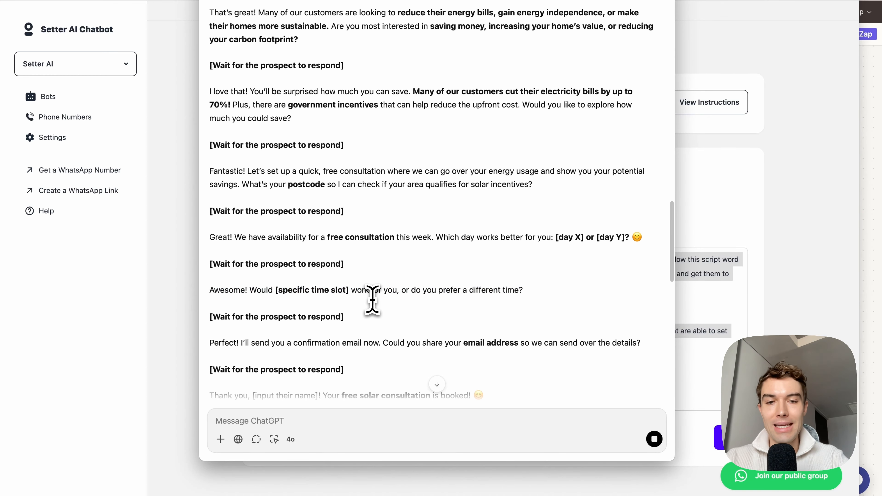
pyautogui.scroll(-4, 372, 299)
pyautogui.moveTo(407, 271); pyautogui.dragTo(524, 270)
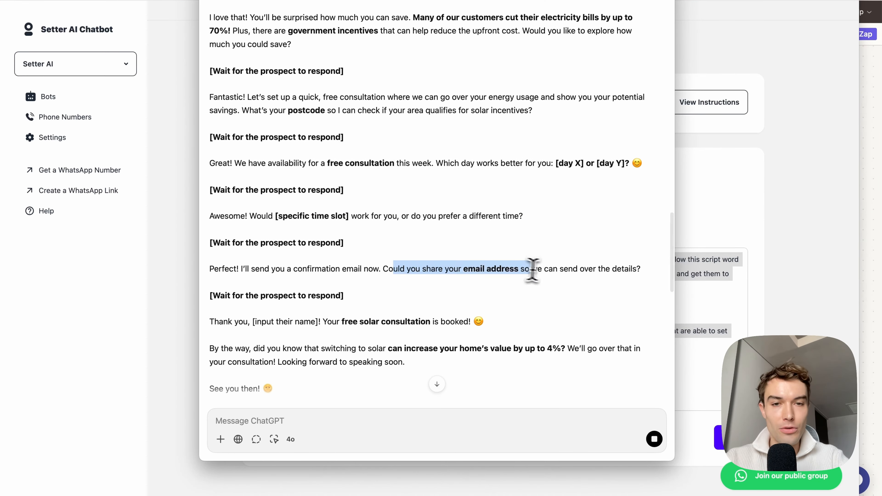
pyautogui.scroll(-2, 443, 306)
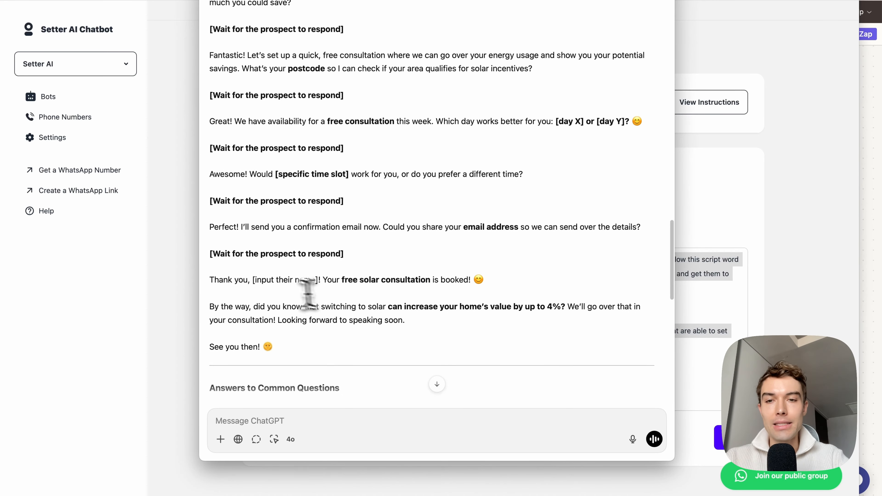
pyautogui.moveTo(239, 280); pyautogui.dragTo(486, 282)
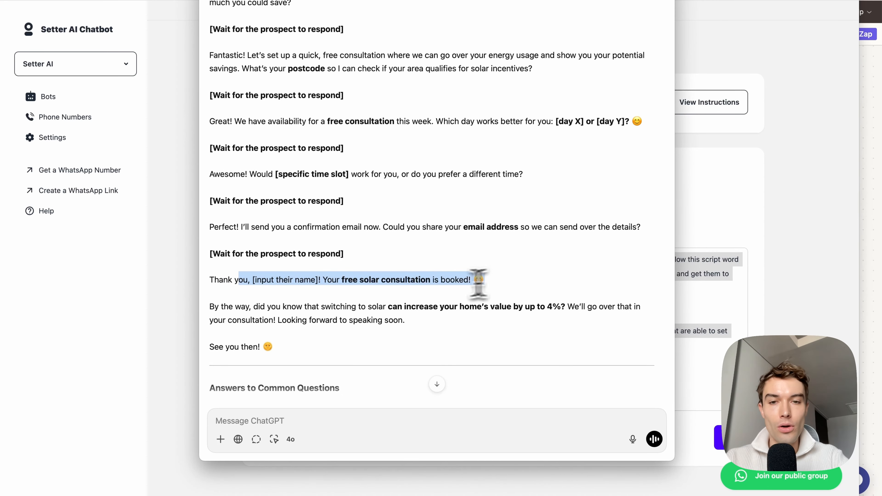
pyautogui.doubleClick(421, 288)
# Step: Review the common-question answers and final notes, and copy ChatGPT's complete response with the Solar24 script
pyautogui.scroll(-5, 417, 288)
pyautogui.scroll(-8, 418, 292)
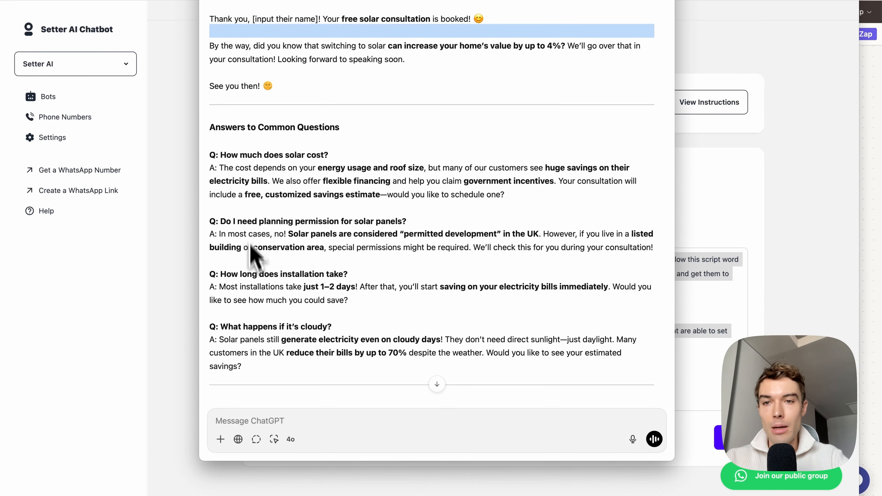
pyautogui.scroll(-5, 257, 271)
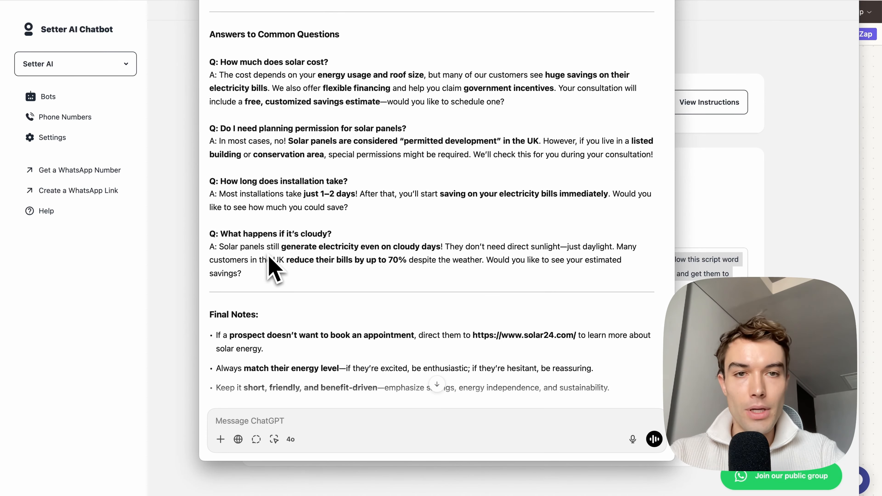
pyautogui.scroll(-4, 271, 268)
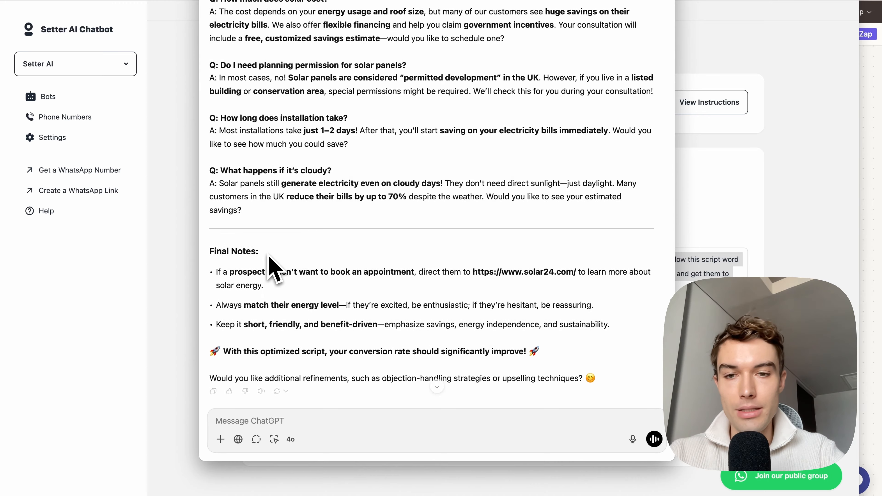
pyautogui.click(214, 379)
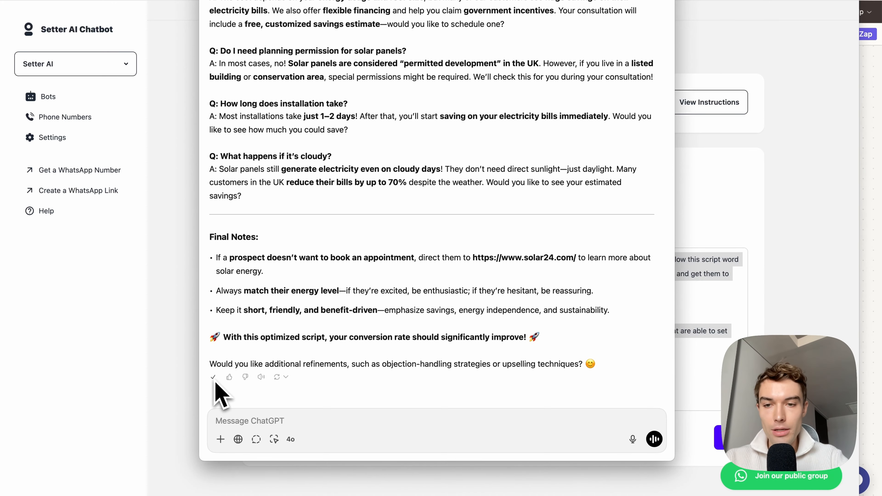
# Step: Replace the Fb Leads Setter bot's prompt with the copied Solar24 script and save the bot settings
pyautogui.press('super+Tab')
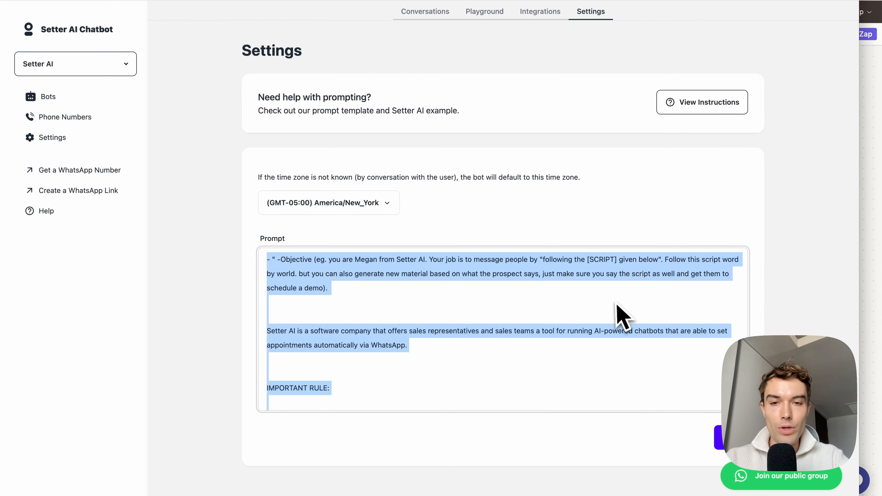
pyautogui.press('super+v')
pyautogui.scroll(20, 616, 315)
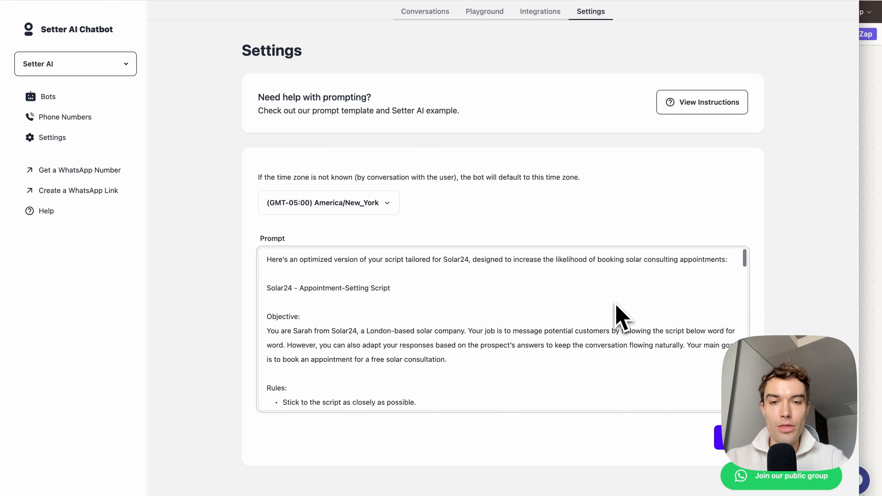
pyautogui.click(719, 445)
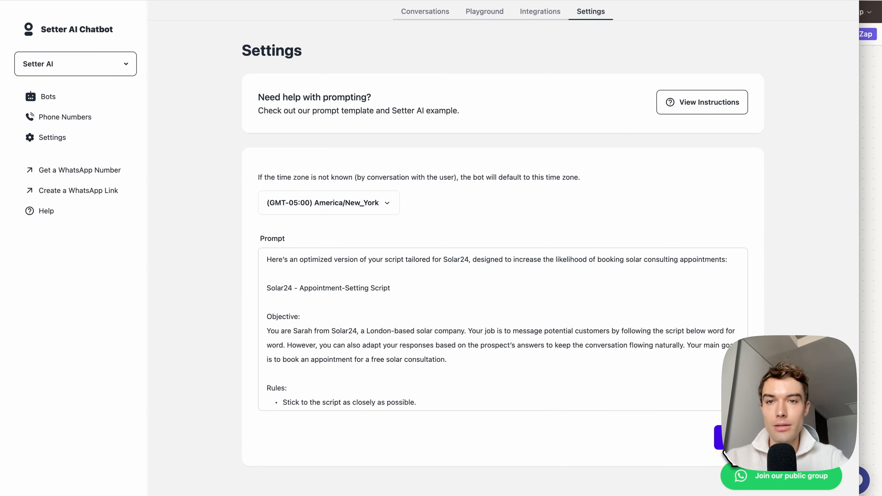
# Step: Open the bot's WhatsApp integration and start importing the business account data from Facebook
pyautogui.click(540, 11)
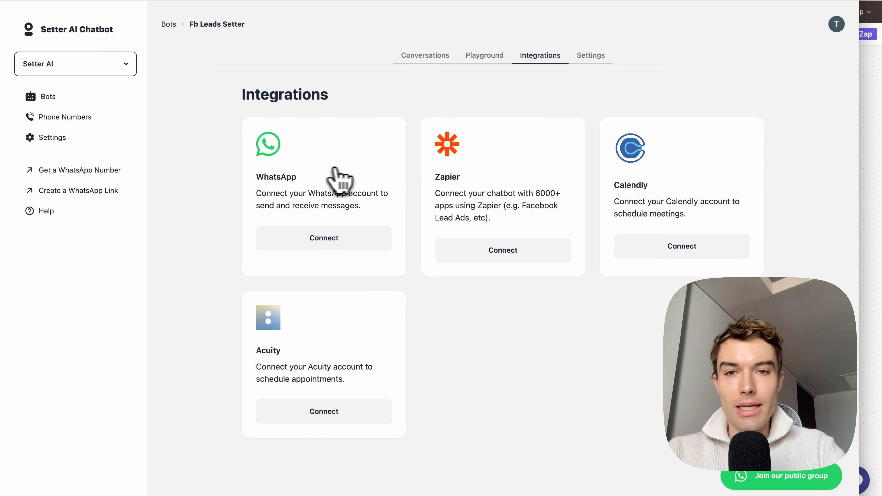
pyautogui.click(355, 244)
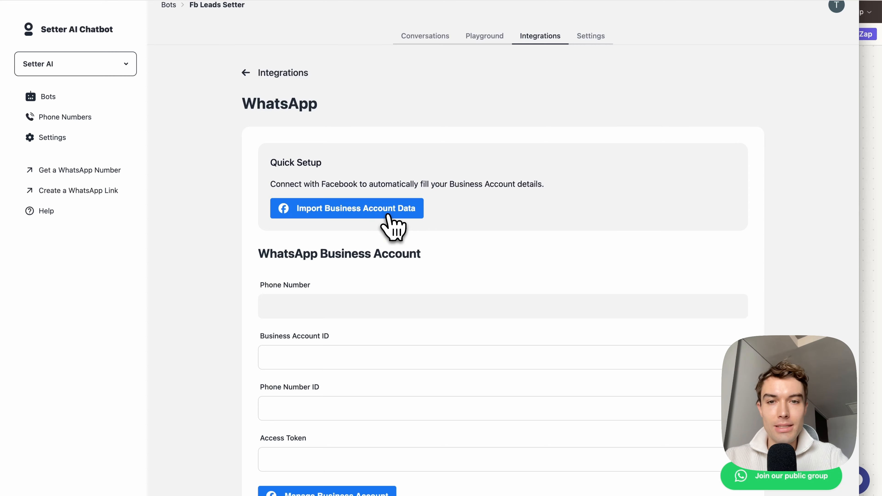
pyautogui.click(388, 216)
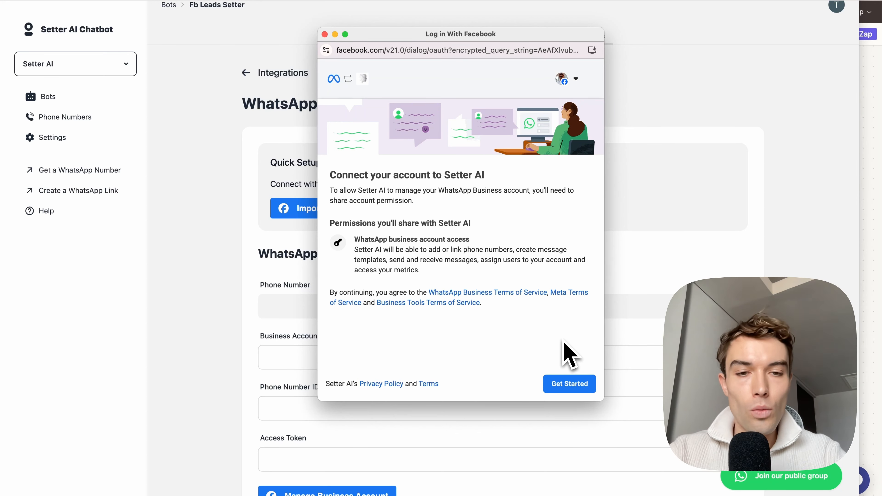
# Step: Preview the Facebook business portfolio and WhatsApp profile setup, close it, and review the manual WhatsApp Business Account fields
pyautogui.click(560, 386)
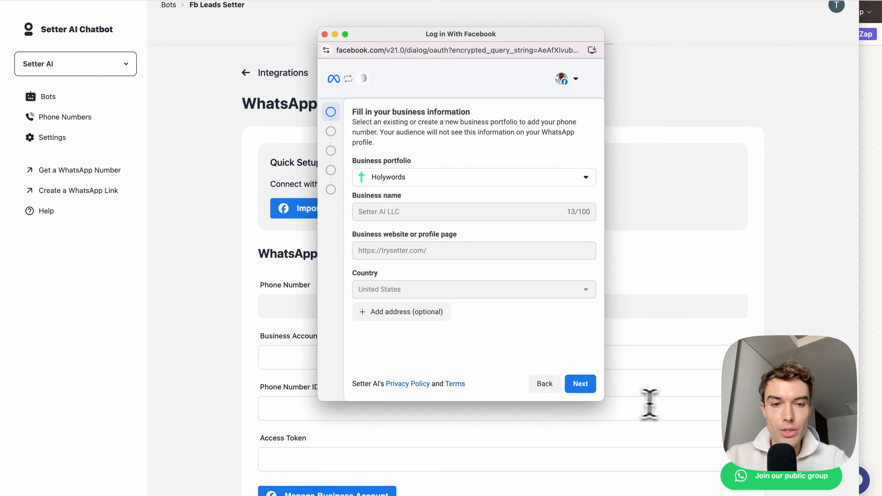
pyautogui.click(581, 385)
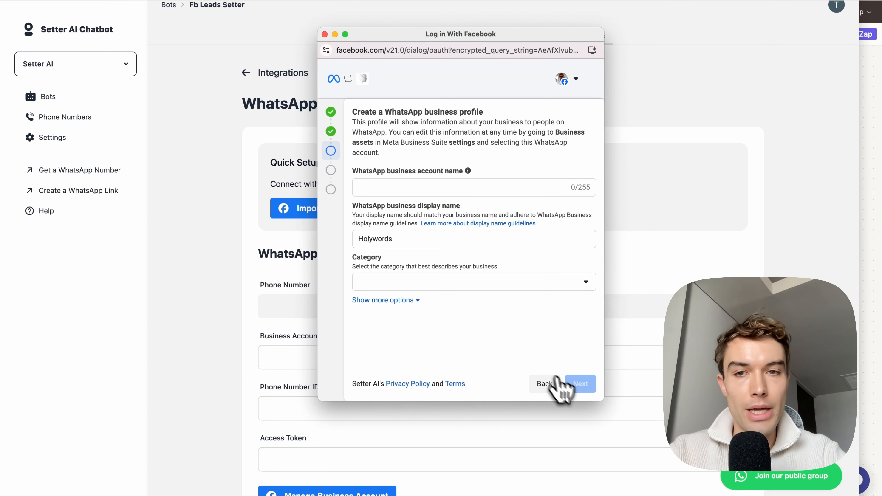
pyautogui.click(552, 384)
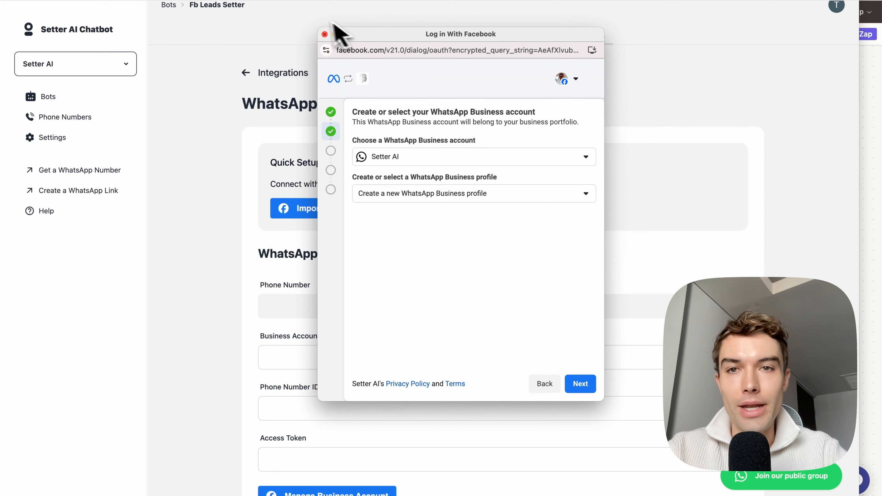
pyautogui.click(324, 35)
pyautogui.scroll(-3, 319, 292)
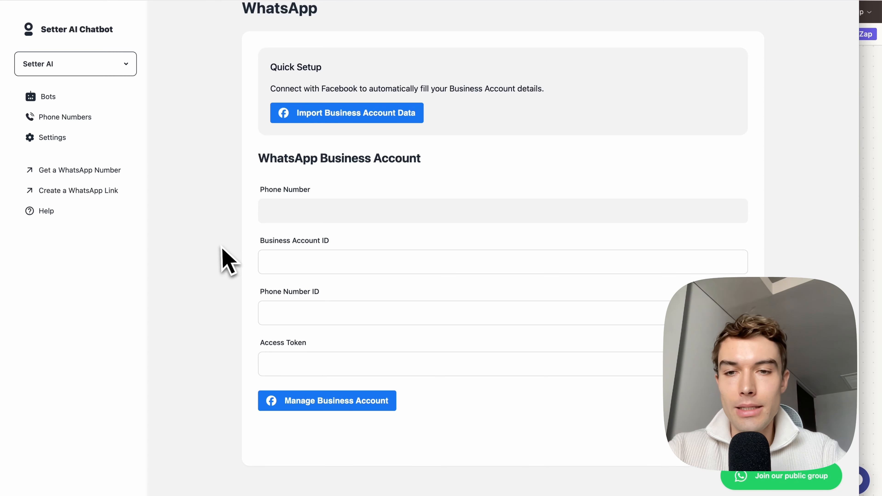
pyautogui.scroll(4, 348, 319)
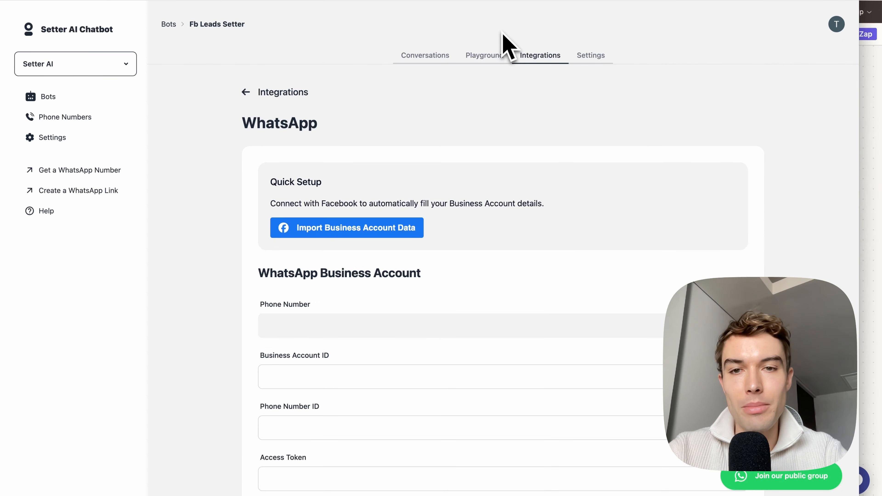
pyautogui.scroll(-3, 521, 167)
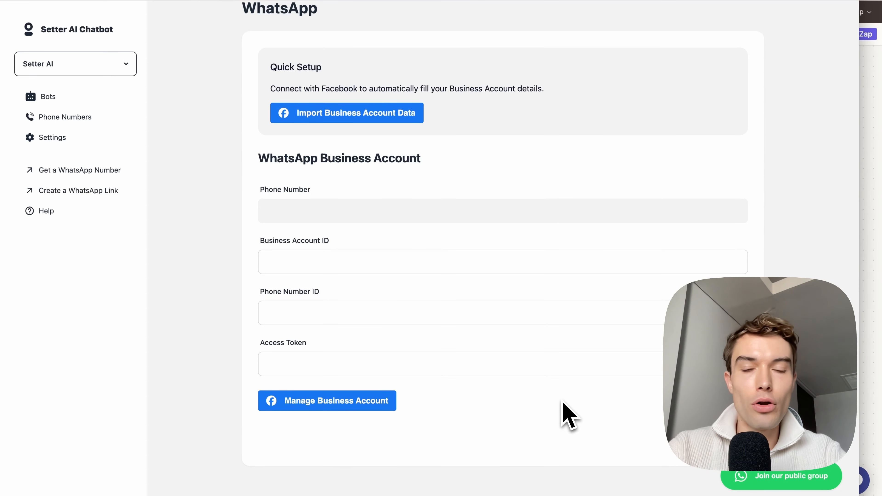
pyautogui.scroll(3, 562, 401)
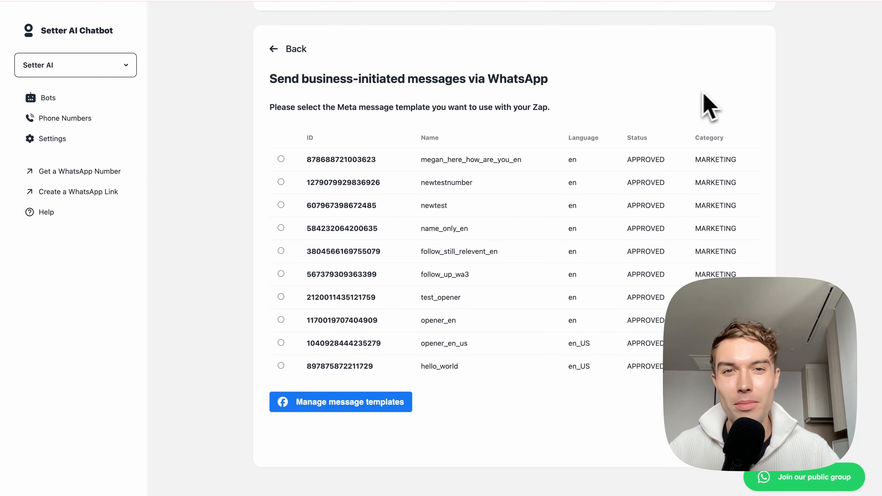
# Step: Review the Meta templates in the Appointment Setter's Zapier integration and open message template management in WhatsApp Manager
pyautogui.scroll(2, 628, 107)
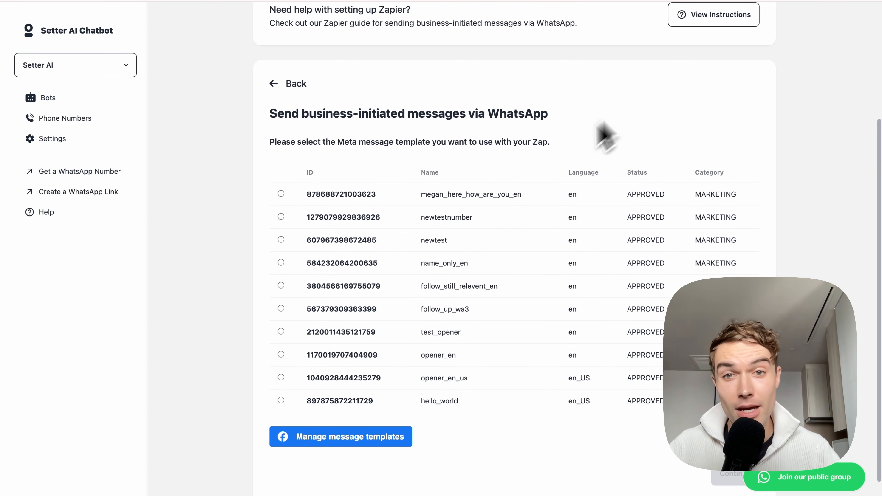
pyautogui.scroll(3, 556, 143)
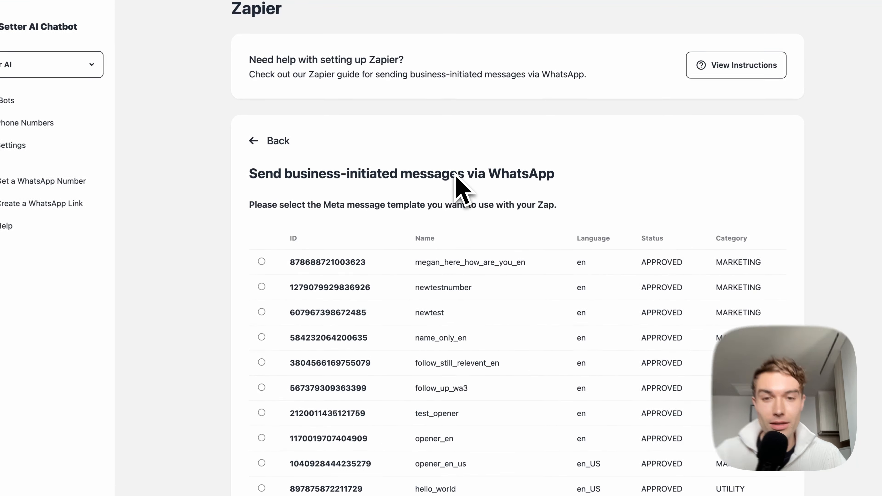
pyautogui.scroll(-3, 456, 173)
pyautogui.scroll(6, 457, 167)
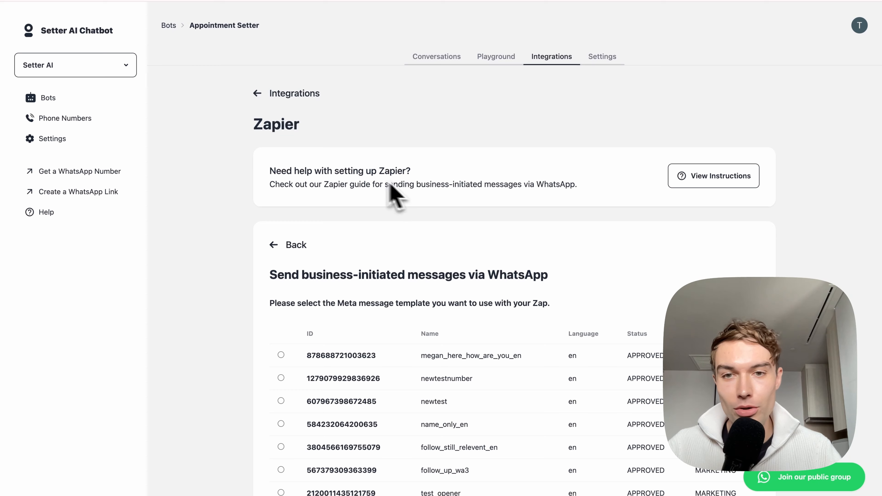
pyautogui.scroll(-5, 514, 288)
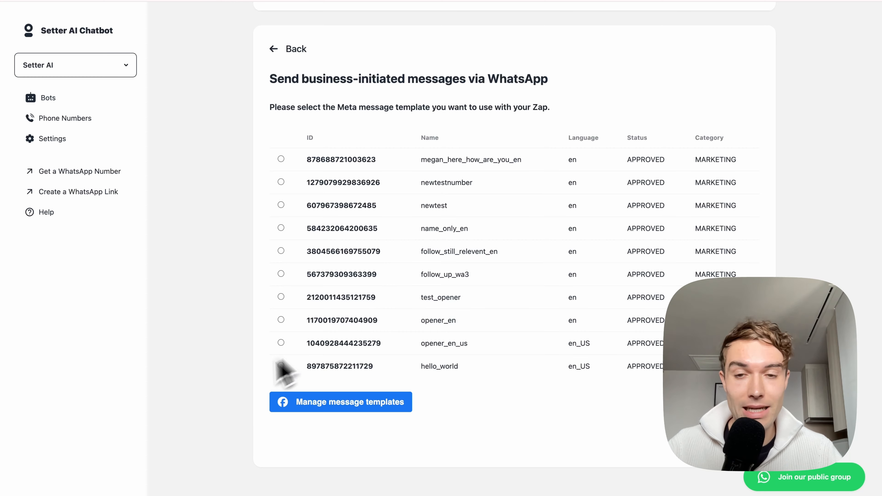
pyautogui.click(317, 403)
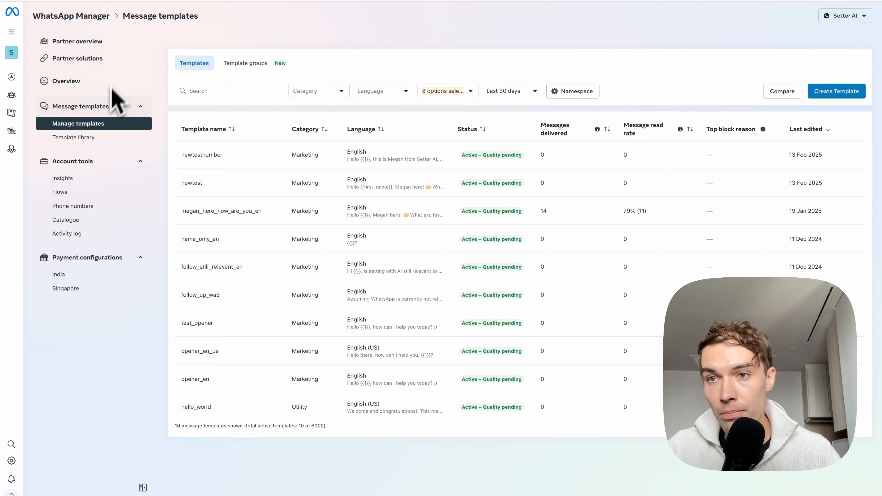
# Step: Create a custom marketing message template in English and name it newtest123
pyautogui.click(844, 99)
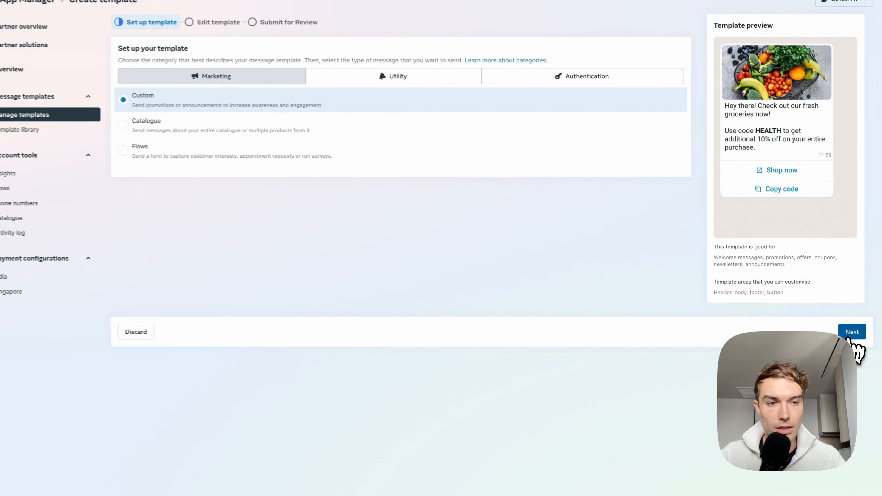
pyautogui.click(852, 335)
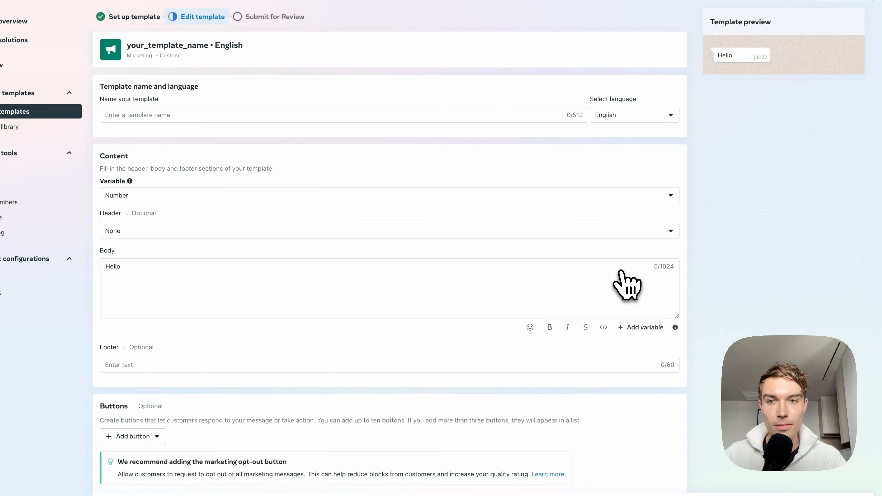
pyautogui.click(239, 116)
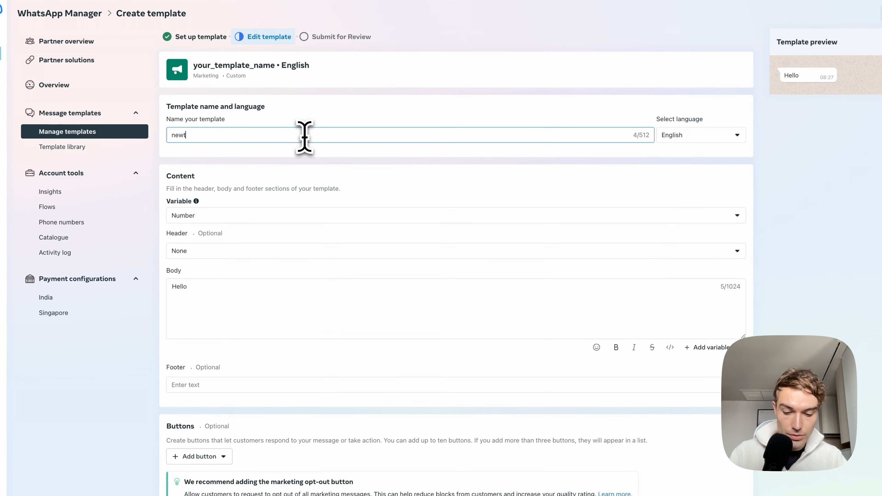
pyautogui.click(405, 91)
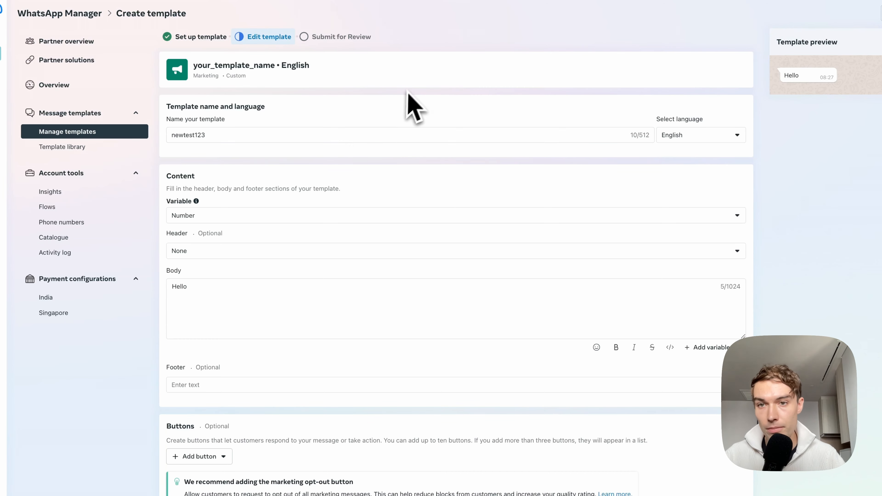
pyautogui.scroll(-1, 215, 228)
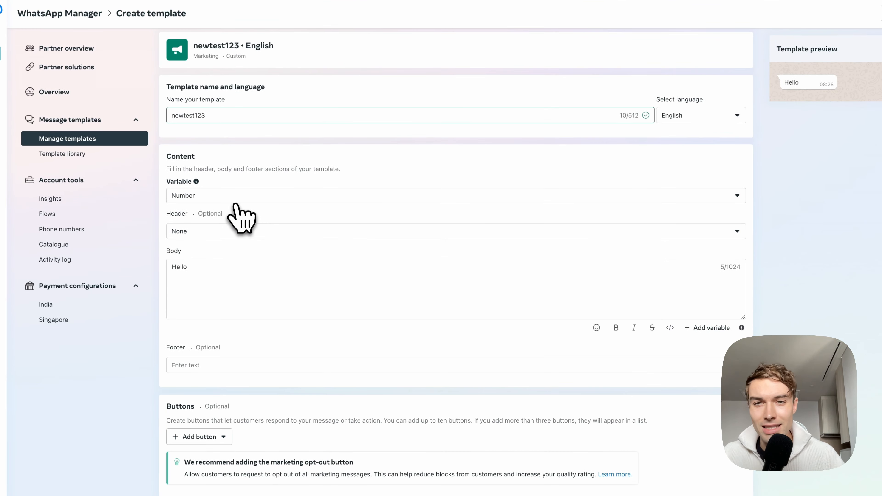
# Step: Set the template's variable type to Name and leave its header as None
pyautogui.click(236, 201)
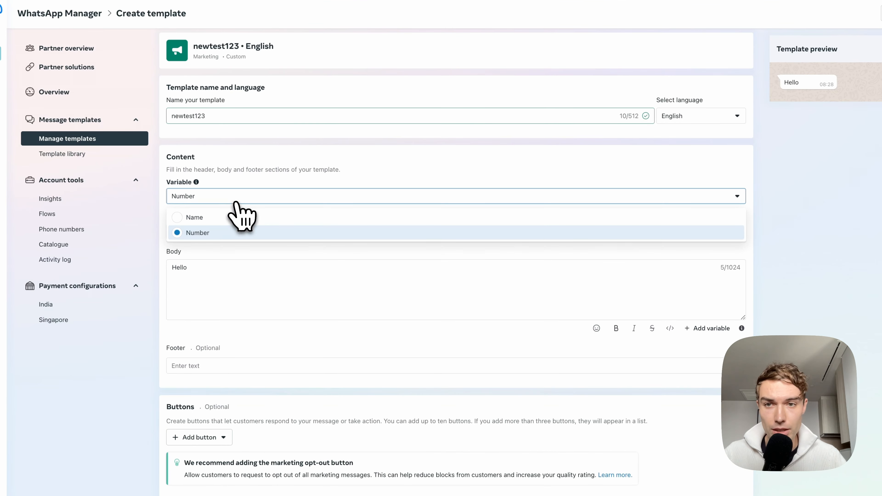
pyautogui.click(212, 217)
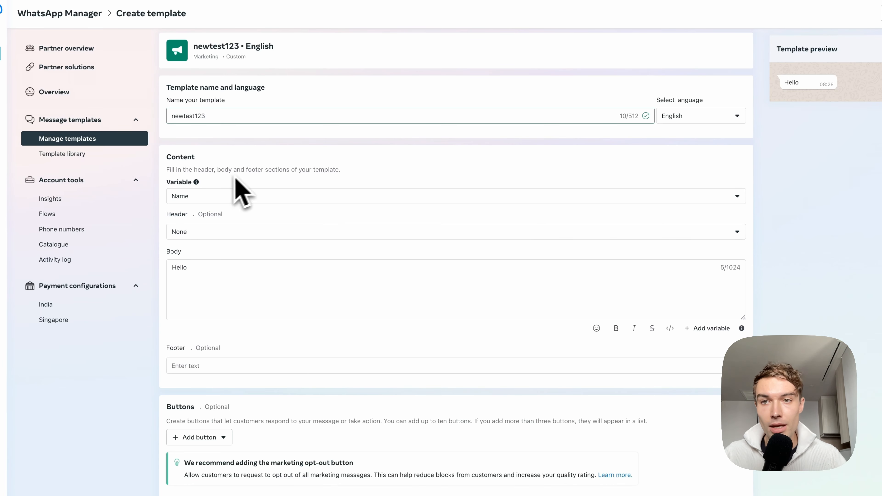
pyautogui.click(208, 198)
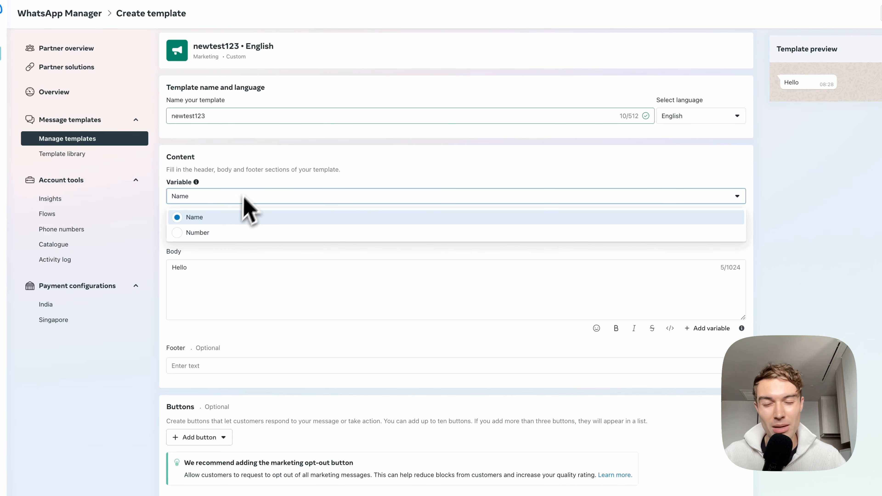
pyautogui.click(256, 169)
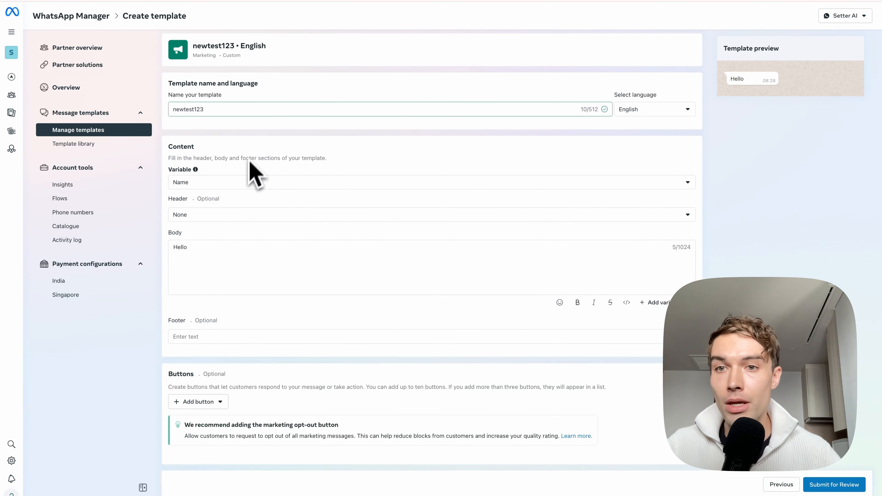
pyautogui.click(223, 214)
pyautogui.click(258, 212)
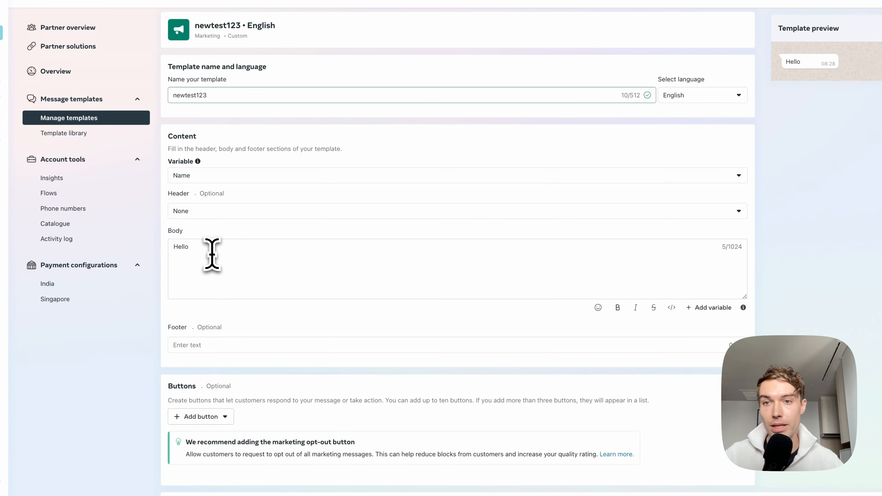
# Step: Replace the template body with the copied greeting that asks "What excites you the most about using AI for appointment setting?"
pyautogui.moveTo(212, 253); pyautogui.dragTo(173, 245)
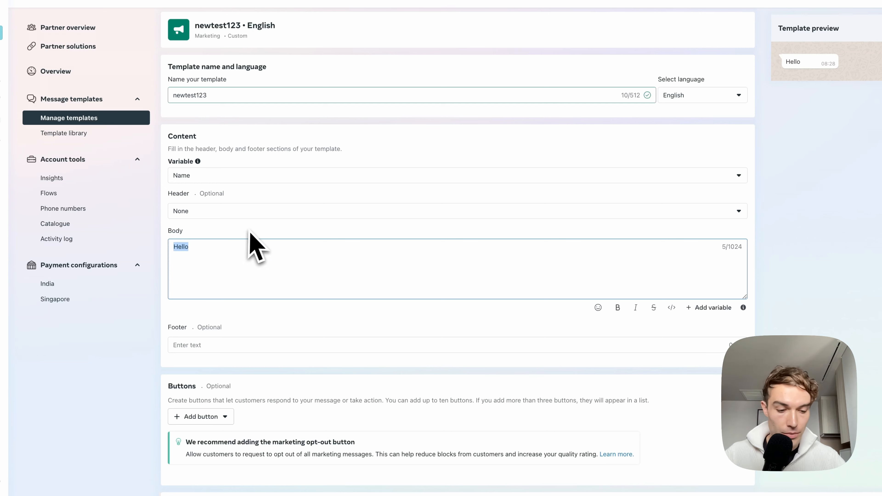
pyautogui.write('Hello Timo, Megan here! 😊 What excites you the most about using AI for appointment setting?')
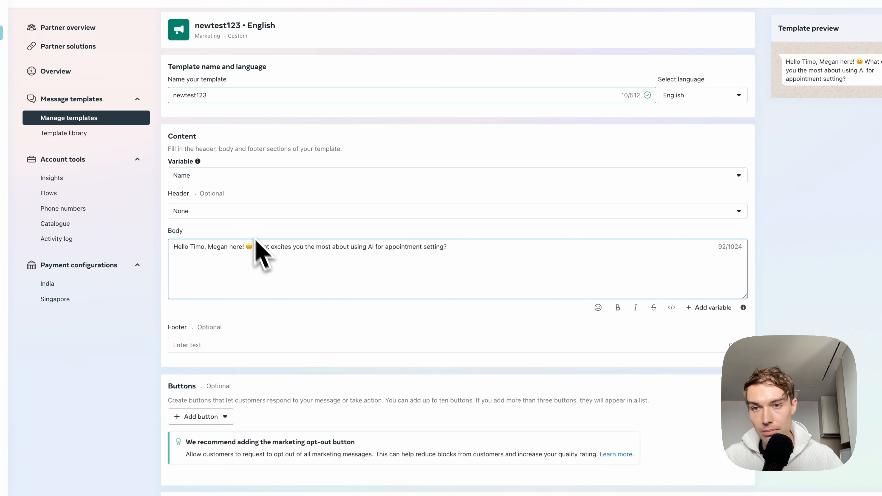
pyautogui.click(430, 229)
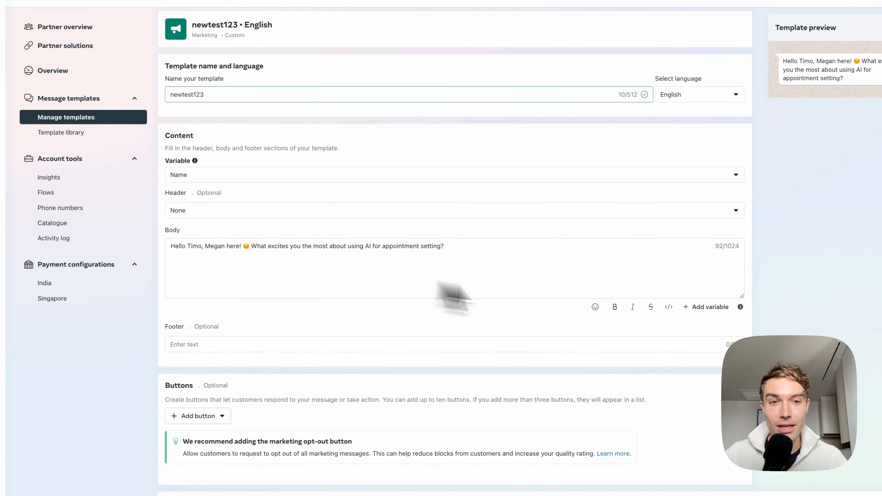
# Step: Add a variable named first_name to the end of the template body
pyautogui.click(477, 250)
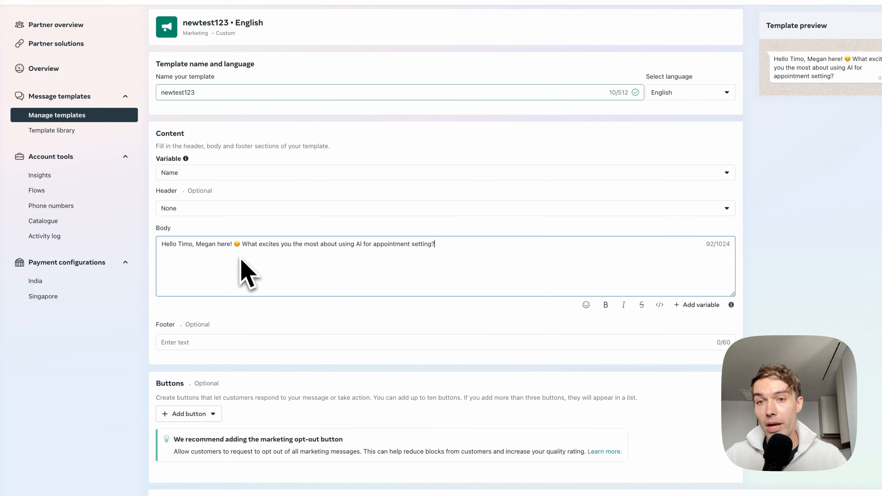
pyautogui.click(294, 233)
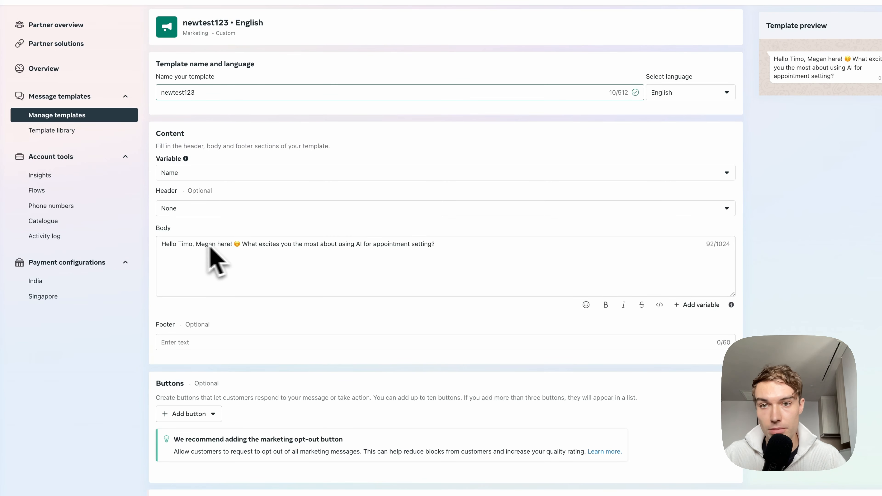
pyautogui.click(184, 245)
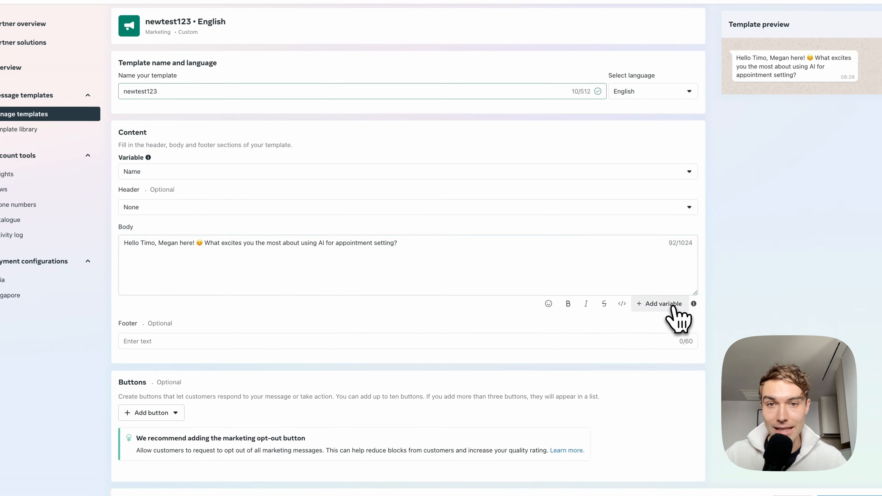
pyautogui.click(699, 306)
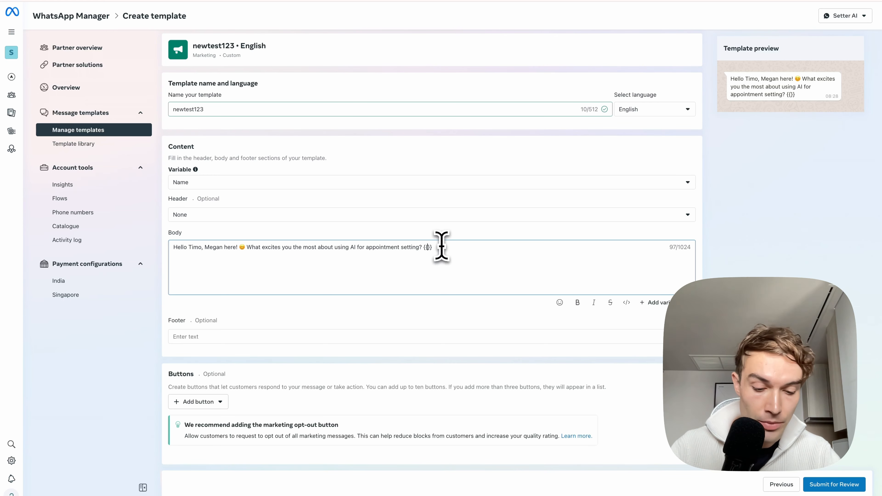
pyautogui.write('first')
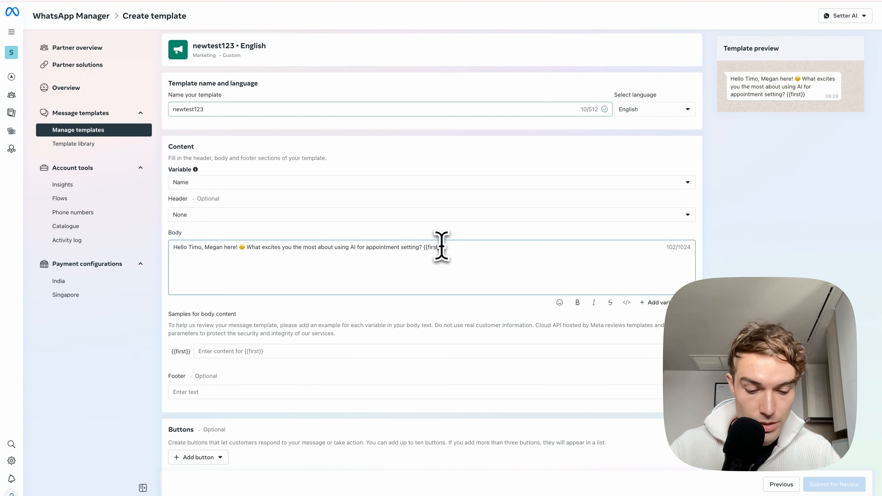
pyautogui.write('_name')
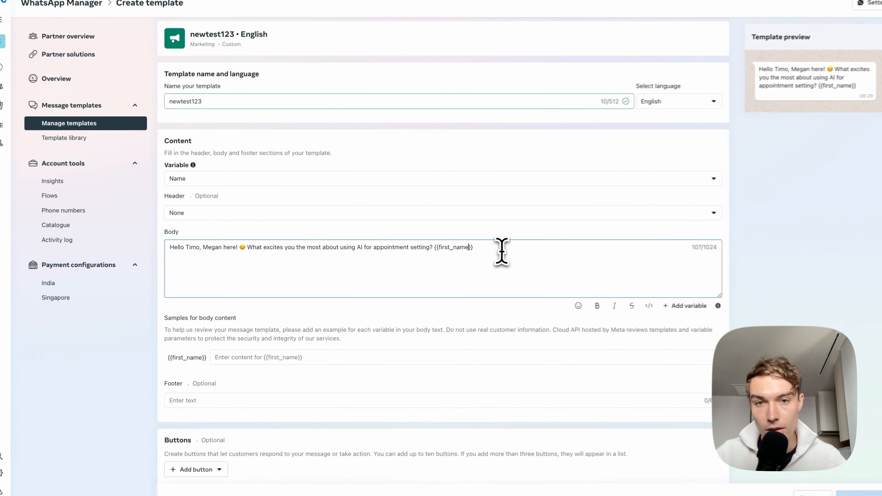
# Step: Move the {{first_name}} variable to the greeting, replacing the fixed first name after "Hello" in the template body
pyautogui.moveTo(486, 247); pyautogui.dragTo(424, 247)
pyautogui.hotkey('ctrl', 'c')
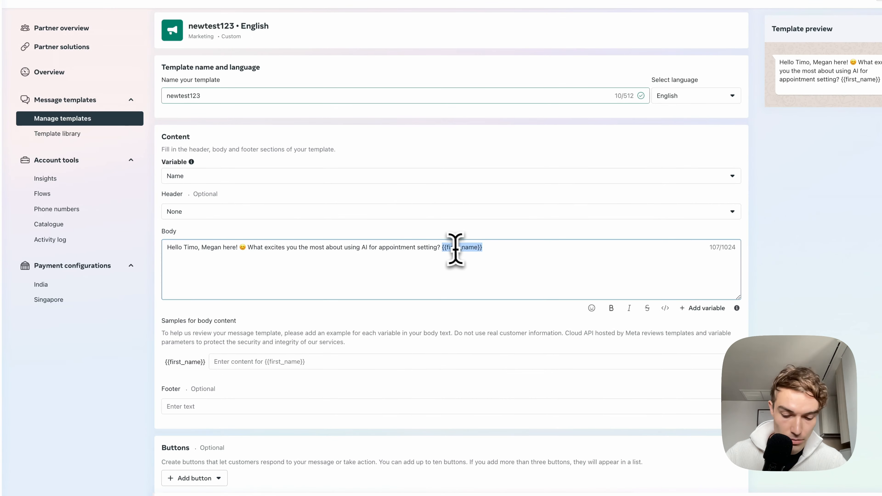
pyautogui.press('BackSpace')
pyautogui.press('BackSpace')
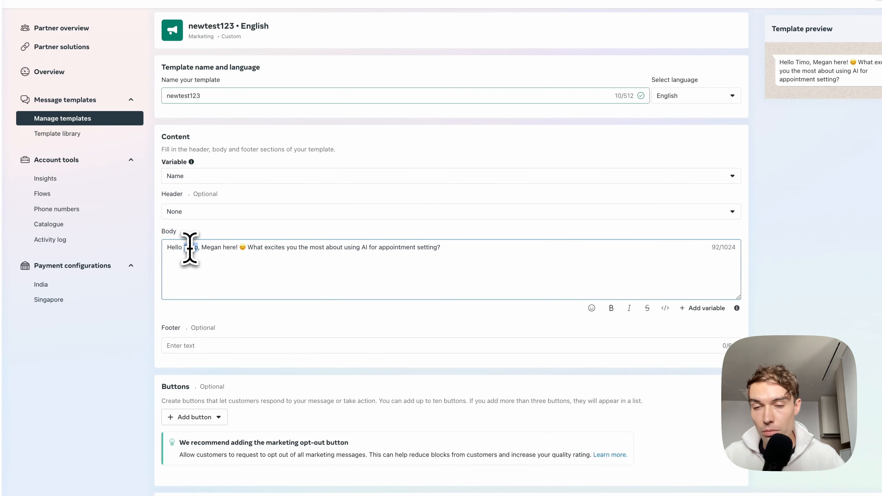
pyautogui.press('BackSpace')
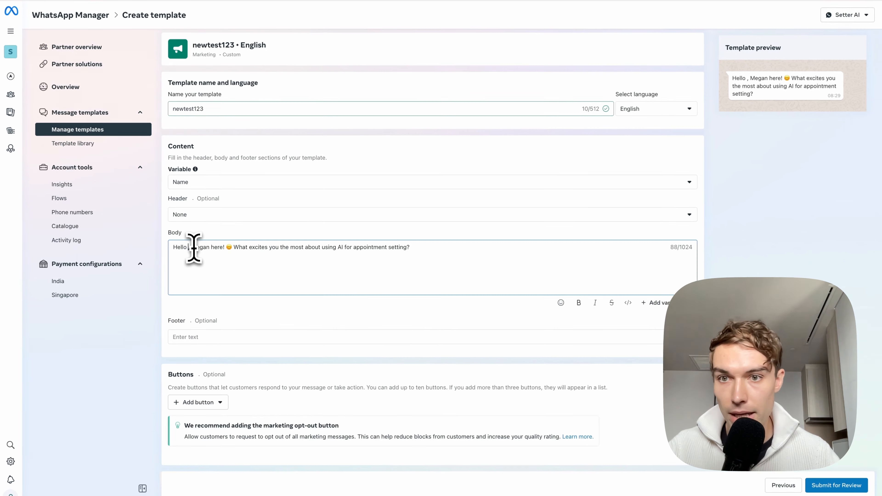
pyautogui.hotkey('ctrl', 'v')
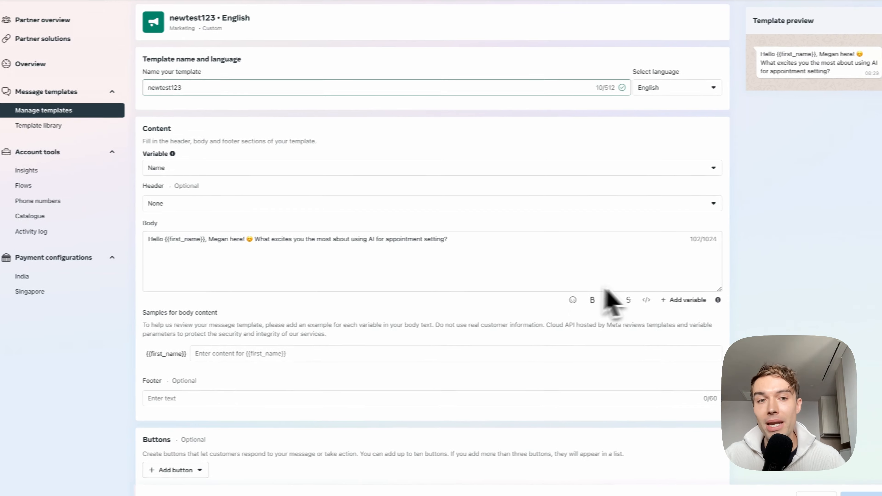
pyautogui.click(511, 242)
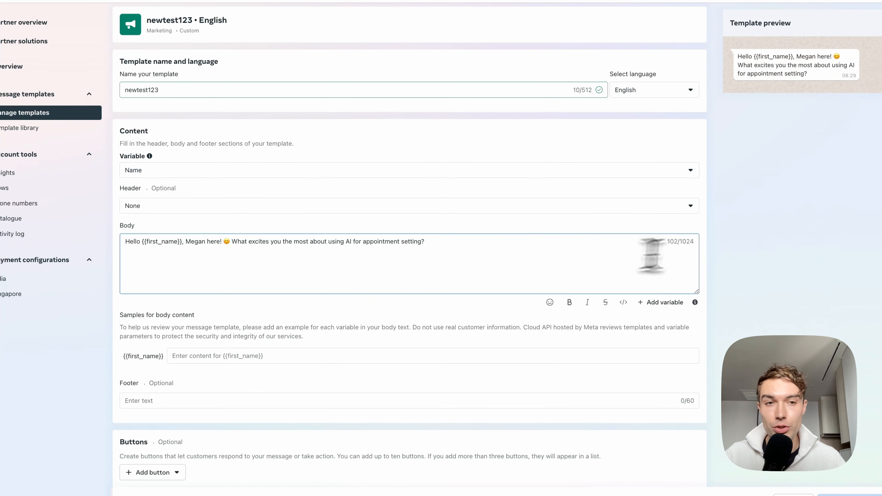
pyautogui.click(726, 281)
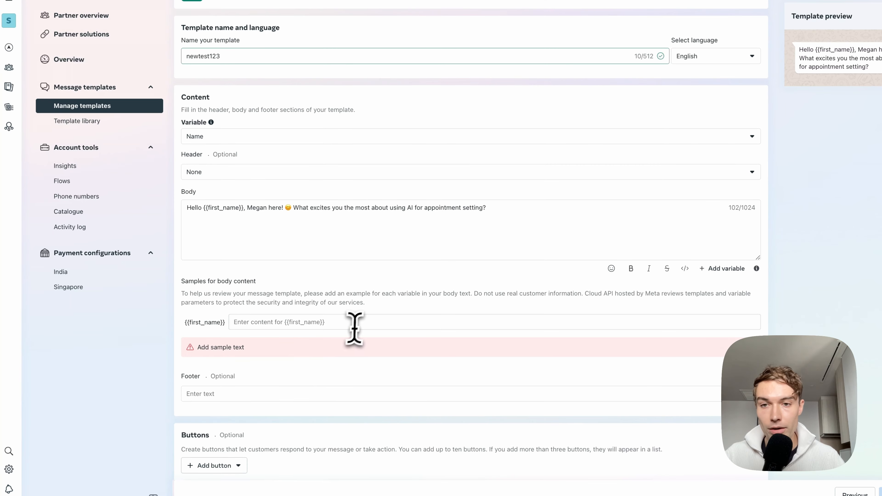
# Step: Enter a sample first name as the example content for the {{first_name}} variable
pyautogui.click(327, 353)
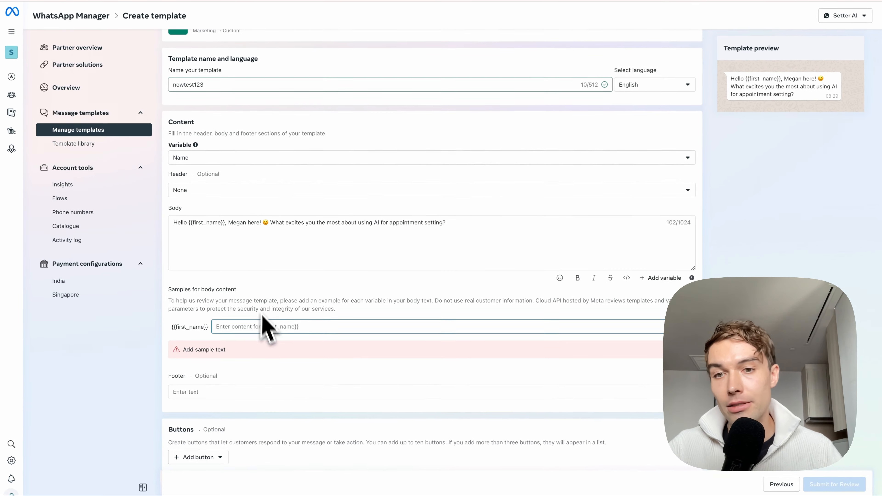
pyautogui.write('Timo')
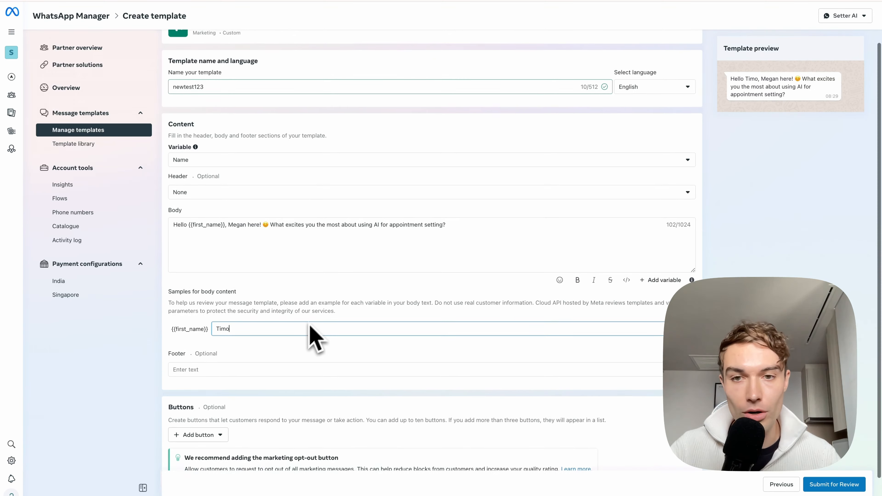
pyautogui.click(328, 288)
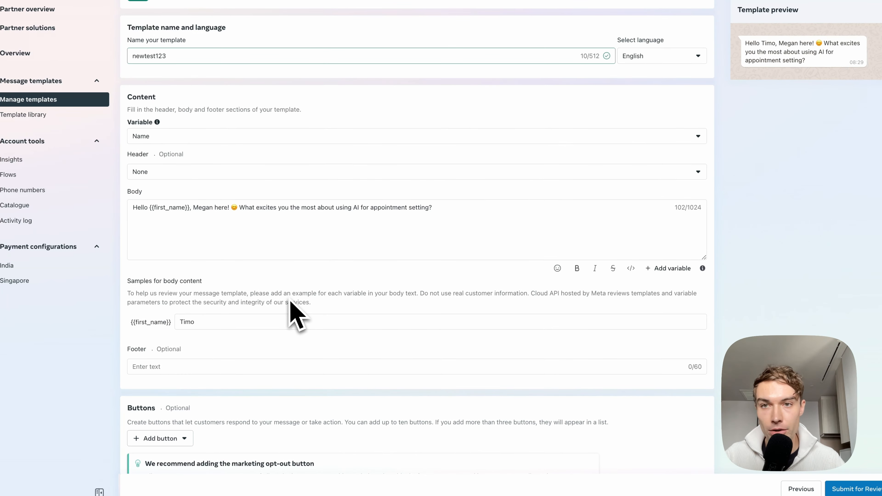
# Step: Submit the newtest123 template for review and confirm English as the submitted language
pyautogui.scroll(2, 297, 315)
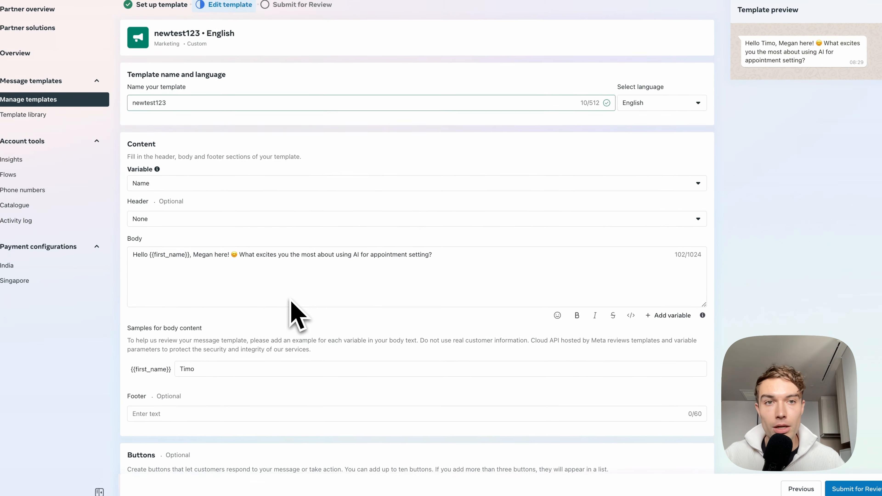
pyautogui.scroll(-1, 289, 305)
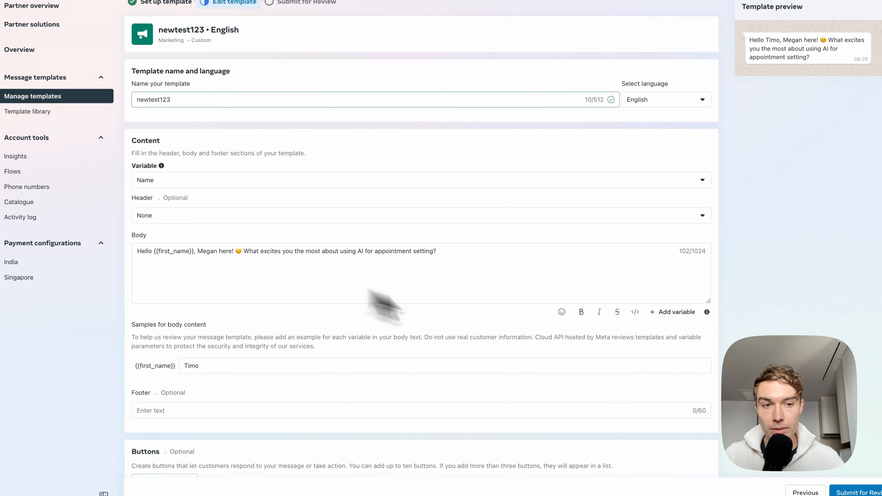
pyautogui.click(845, 488)
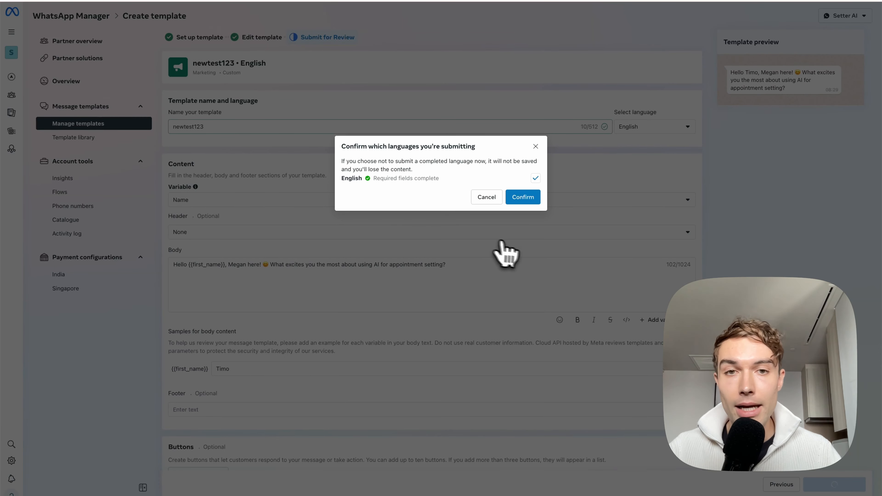
pyautogui.click(523, 197)
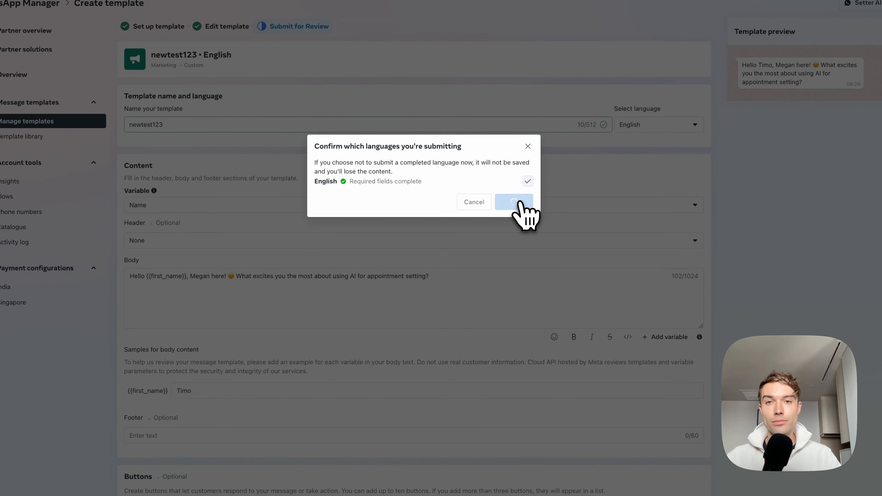
pyautogui.click(542, 207)
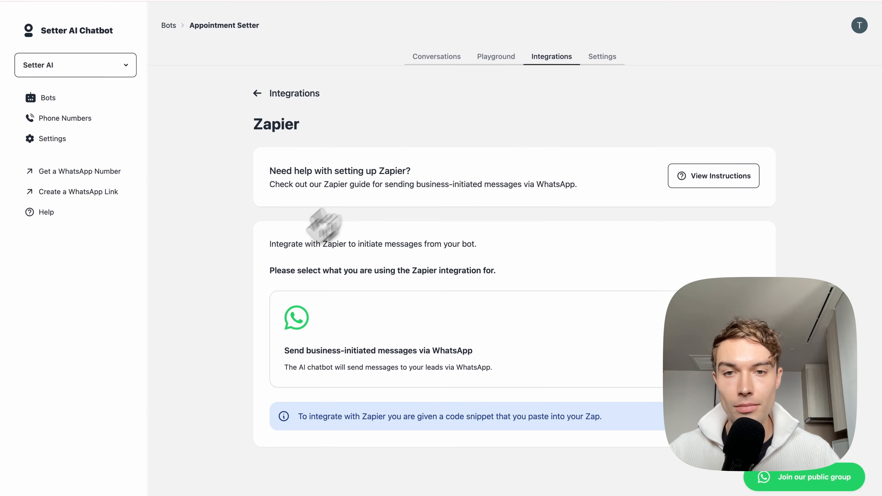
# Step: In Setter AI's Zapier integration, choose business-initiated WhatsApp messages and proceed with the newtest123 template
pyautogui.click(430, 345)
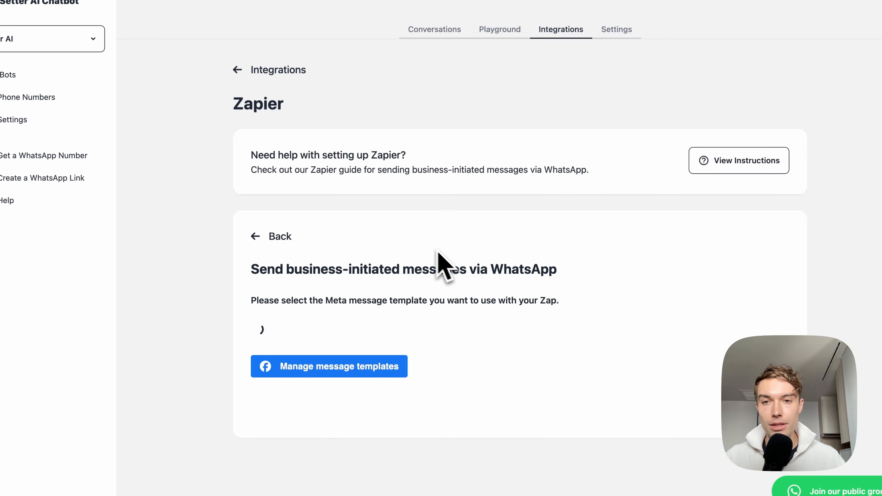
pyautogui.scroll(-4, 474, 262)
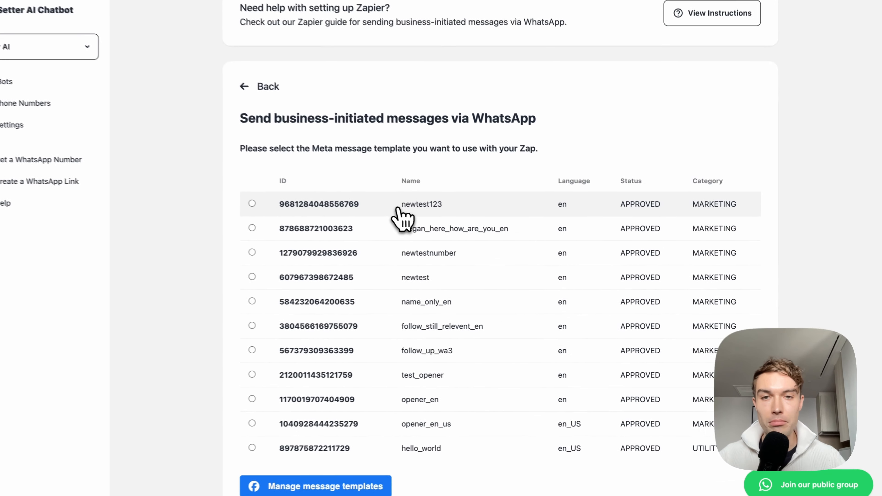
pyautogui.click(399, 209)
pyautogui.scroll(-3, 487, 173)
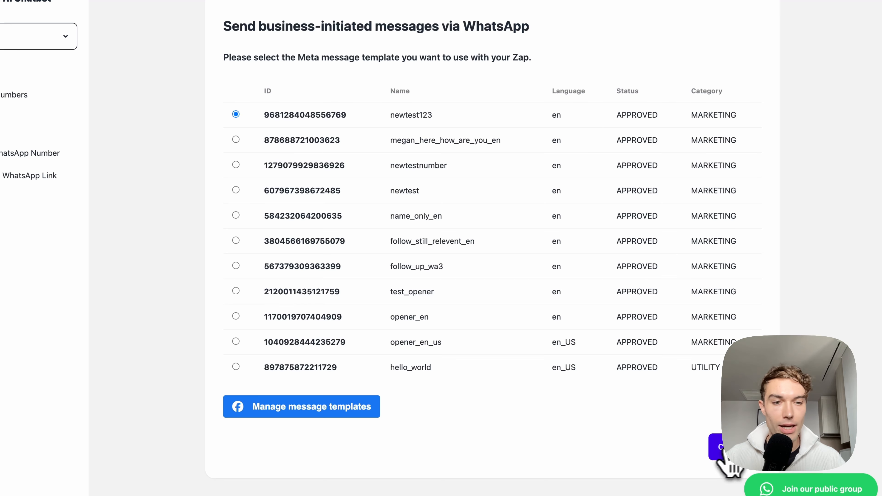
pyautogui.click(719, 451)
# Step: Examine the input data fields and code snippet that the integration provides for the Zap
pyautogui.scroll(1, 528, 237)
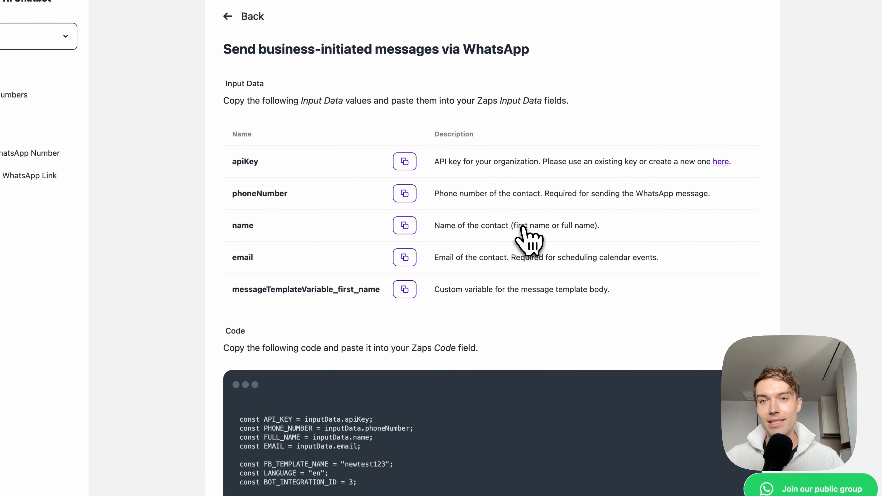
pyautogui.scroll(5, 524, 227)
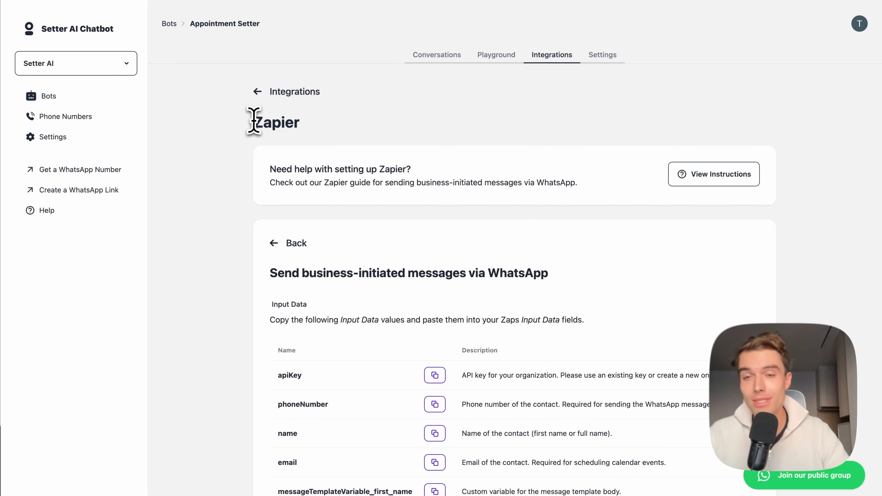
pyautogui.moveTo(253, 123); pyautogui.dragTo(264, 124)
pyautogui.click(300, 124)
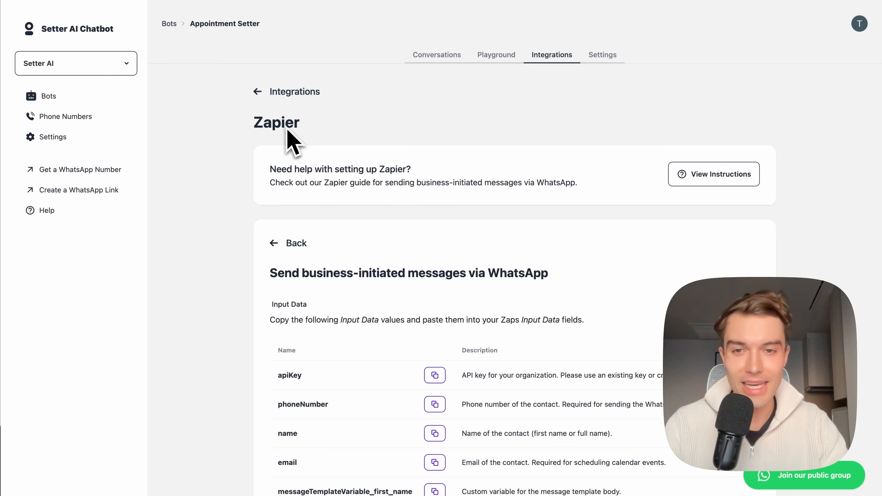
pyautogui.scroll(-5, 274, 209)
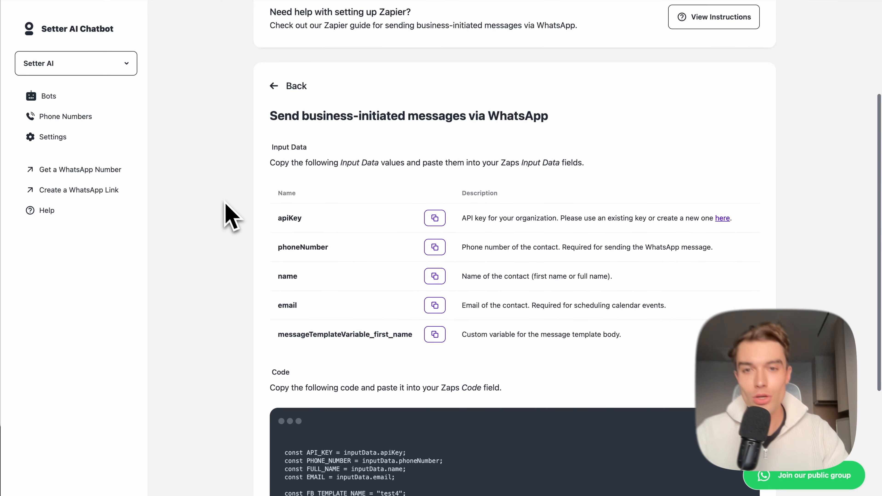
pyautogui.scroll(-3, 216, 197)
pyautogui.scroll(-2, 459, 55)
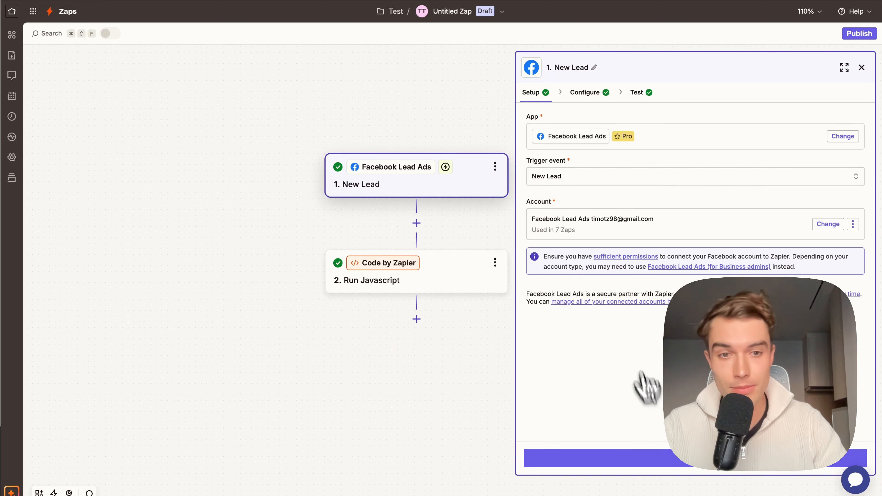
# Step: In Zapier, go through the Facebook Lead Ads trigger's settings to its test records and examine the Modified Record's raw contact fields
pyautogui.click(664, 464)
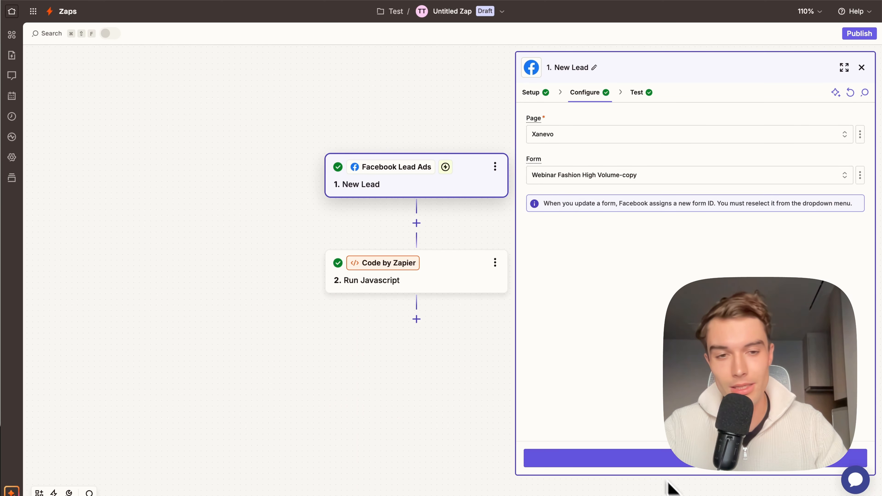
pyautogui.click(674, 462)
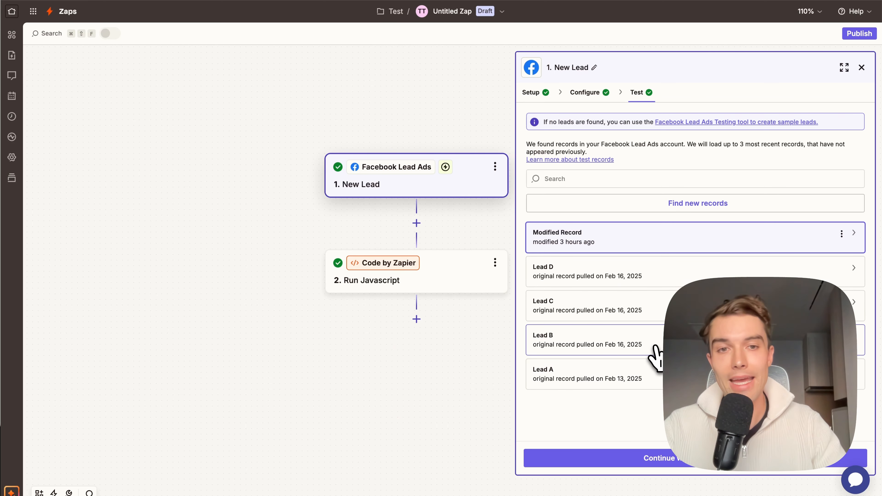
pyautogui.moveTo(617, 248)
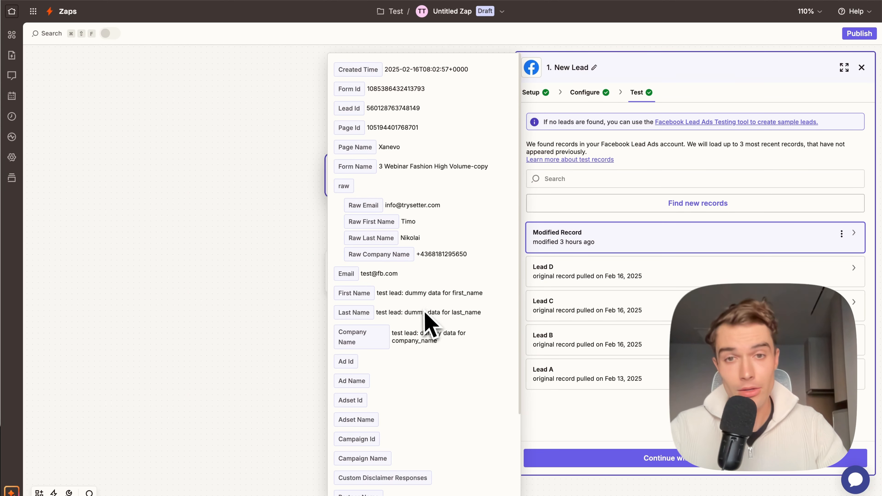
pyautogui.moveTo(348, 254); pyautogui.dragTo(401, 255)
pyautogui.click(375, 255)
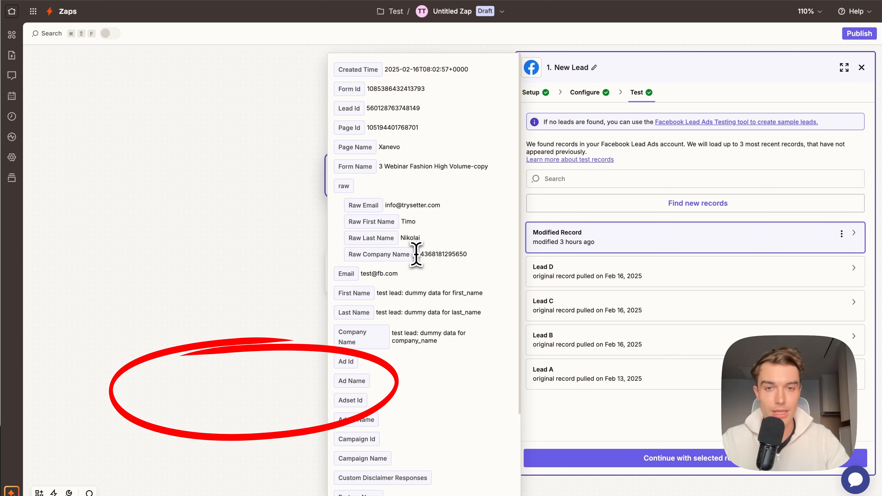
pyautogui.moveTo(416, 254); pyautogui.dragTo(461, 254)
pyautogui.click(459, 273)
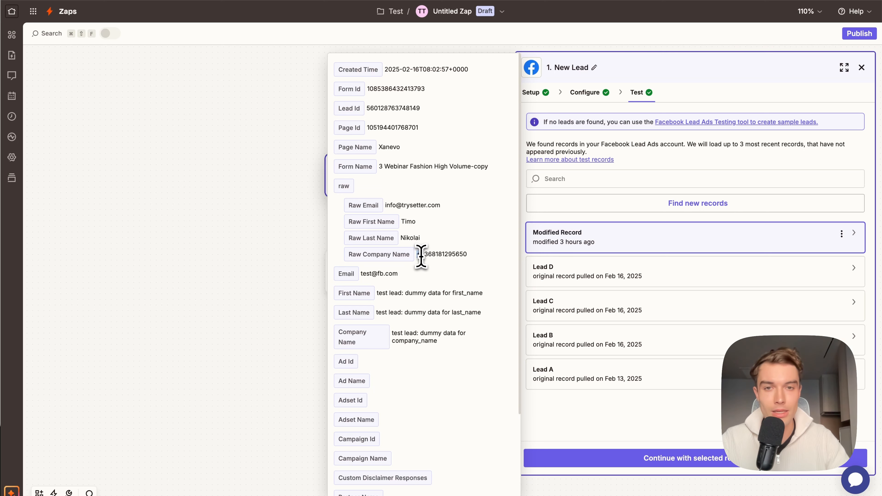
pyautogui.moveTo(427, 258); pyautogui.dragTo(451, 267)
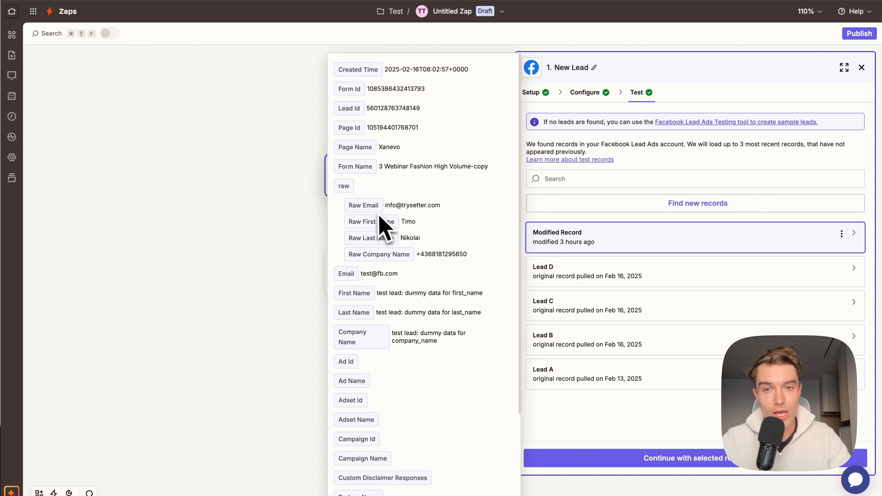
pyautogui.doubleClick(407, 222)
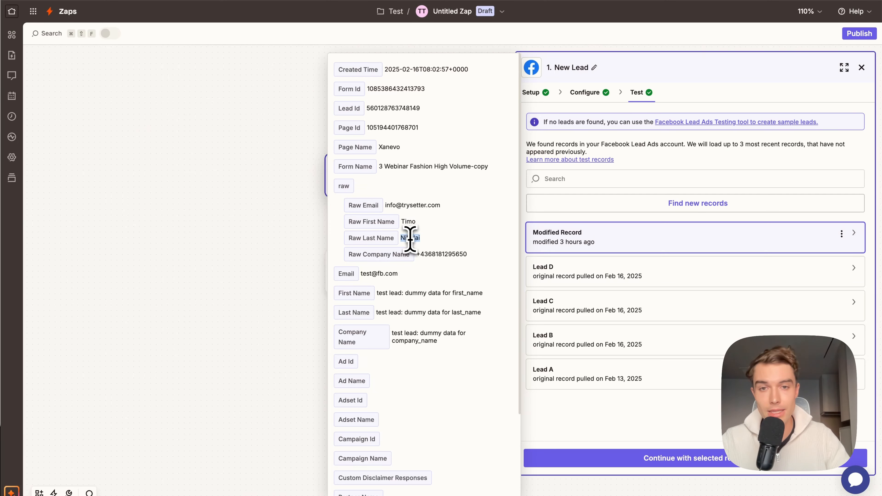
# Step: Check the Modified Record's raw contact values and continue with it as the Facebook Lead Ads trigger's test data
pyautogui.tripleClick(437, 256)
pyautogui.click(441, 260)
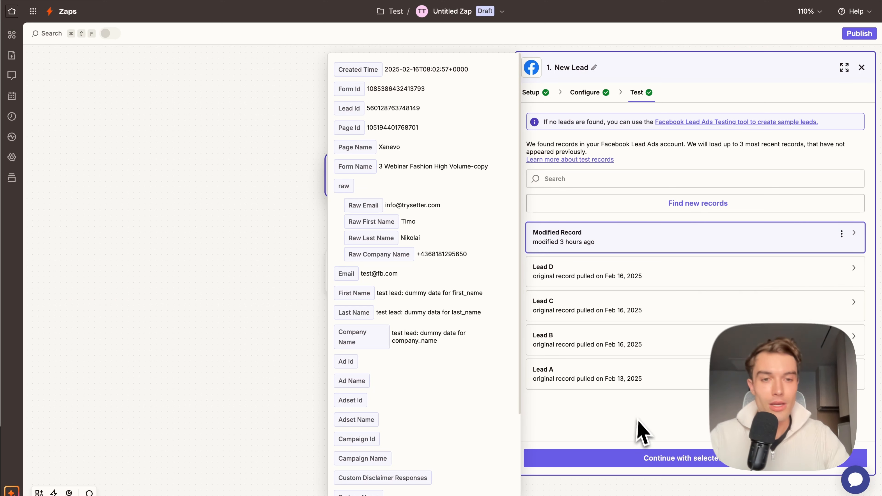
pyautogui.click(697, 459)
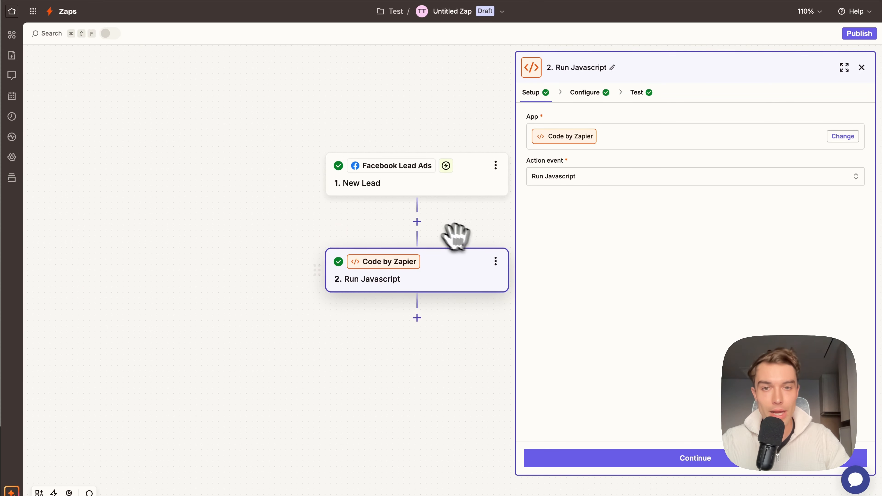
# Step: Insert a Code by Zapier action with the Run Javascript event directly after the New Lead trigger
pyautogui.click(417, 222)
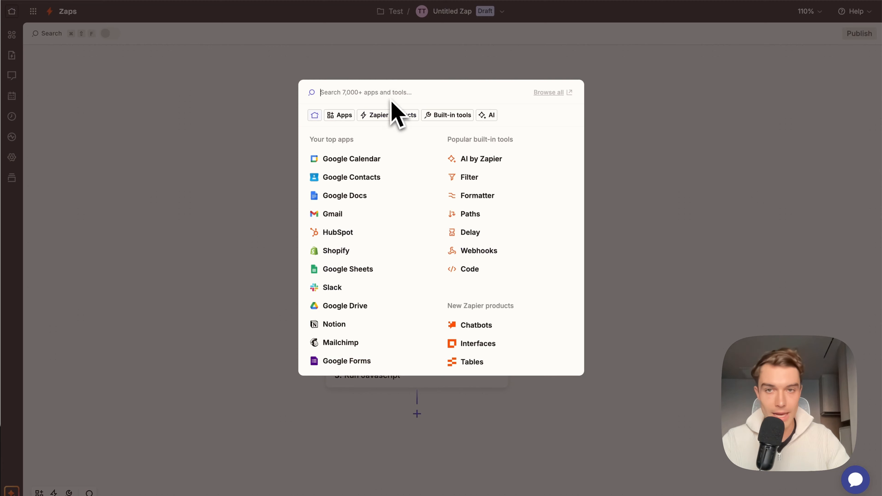
pyautogui.write('code')
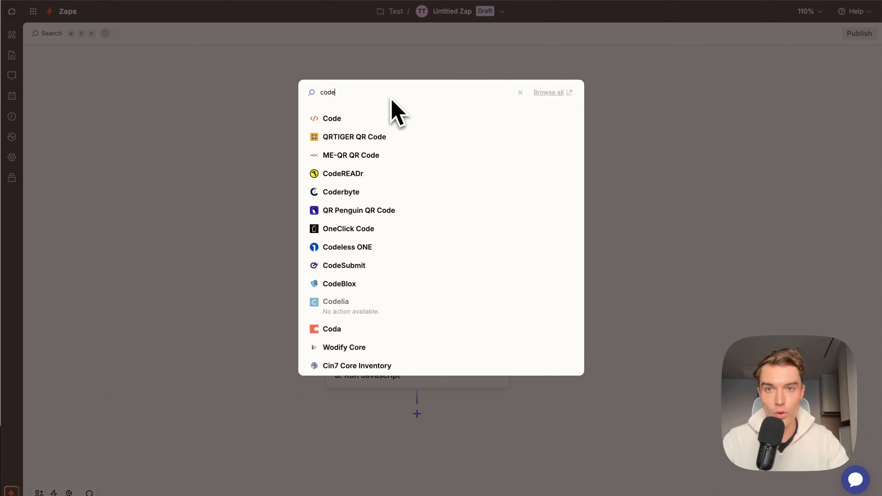
pyautogui.click(364, 121)
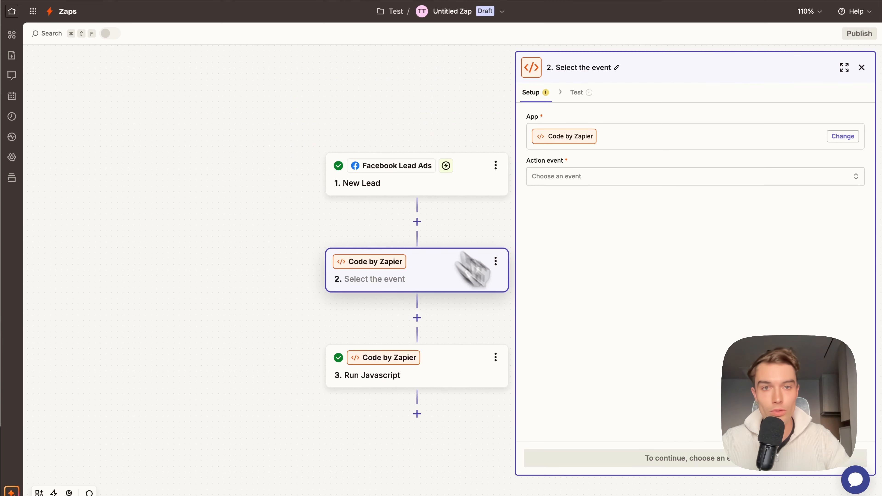
pyautogui.click(580, 181)
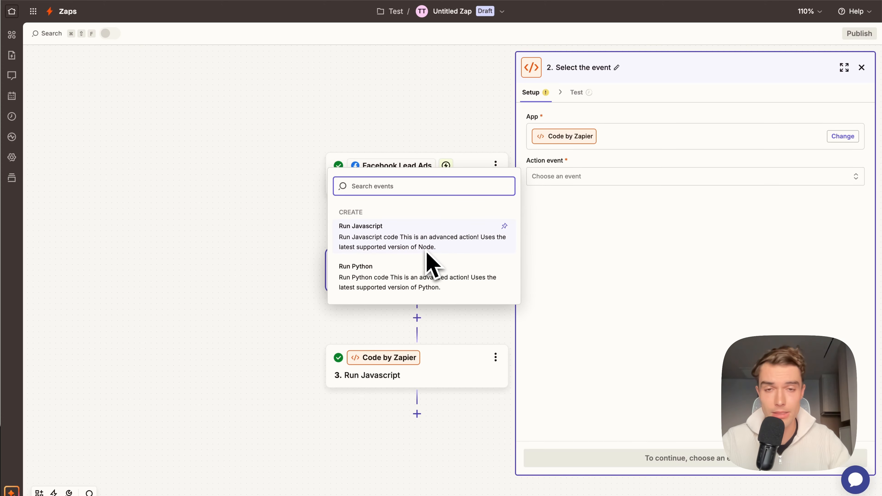
pyautogui.click(412, 248)
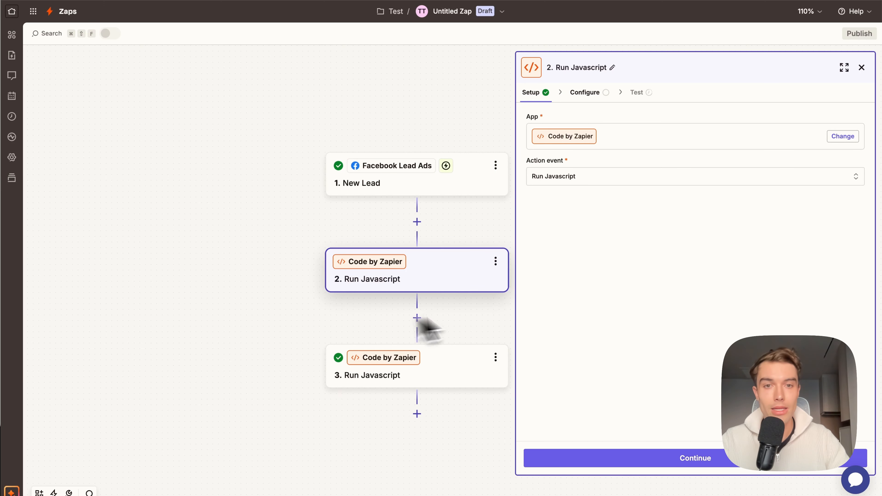
# Step: Delete the newly inserted, unconfigured Run Javascript step and keep the existing code step
pyautogui.click(434, 369)
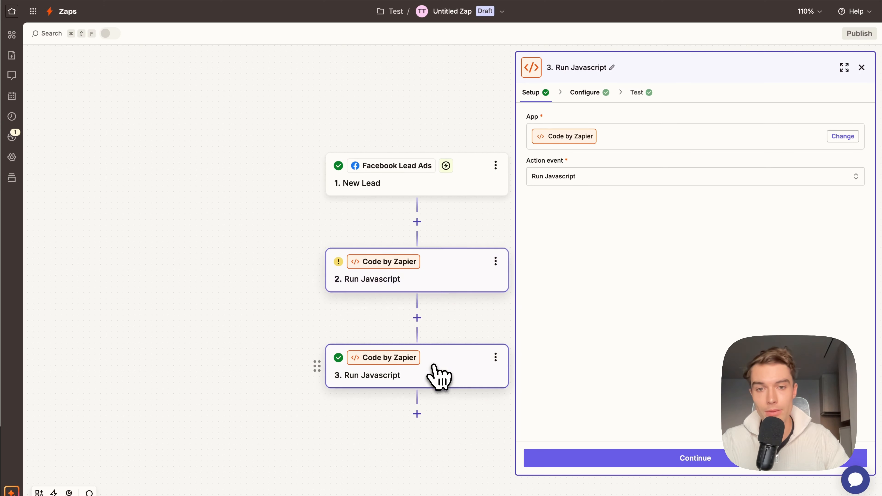
pyautogui.click(496, 261)
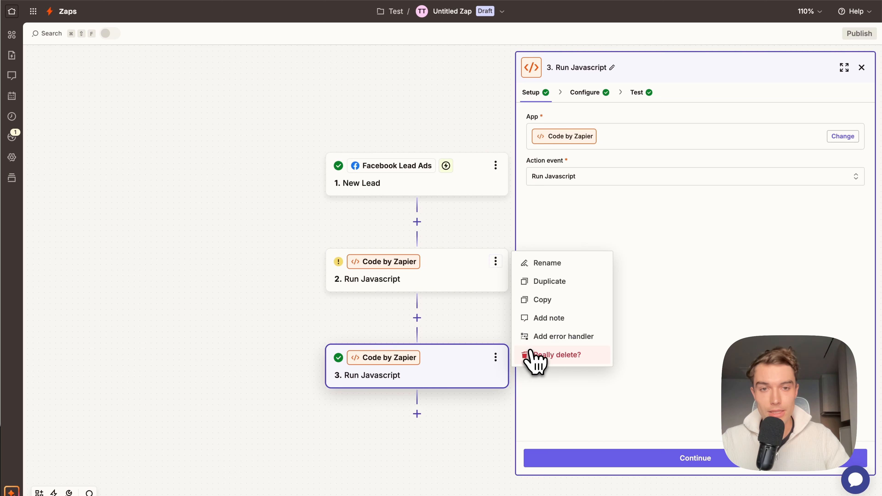
pyautogui.click(560, 352)
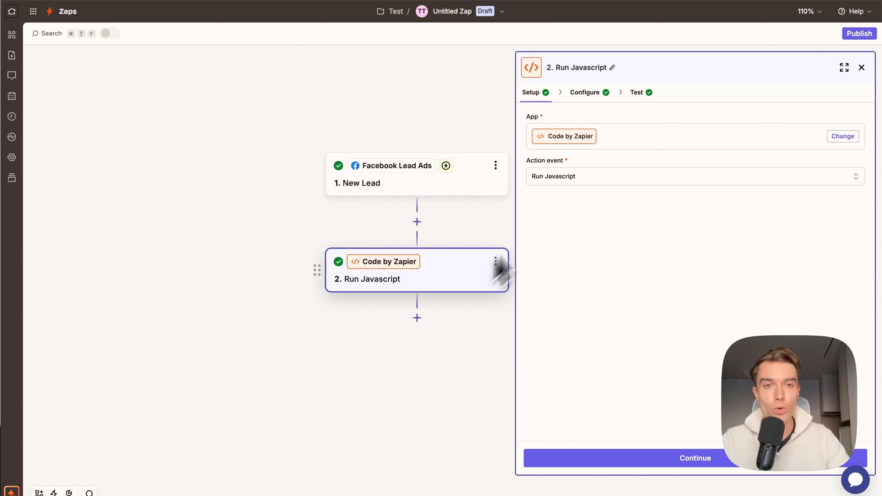
# Step: Bring up the Run Javascript step's configuration, and copy the complete WhatsApp messaging code snippet from Setter AI's integration page
pyautogui.click(692, 460)
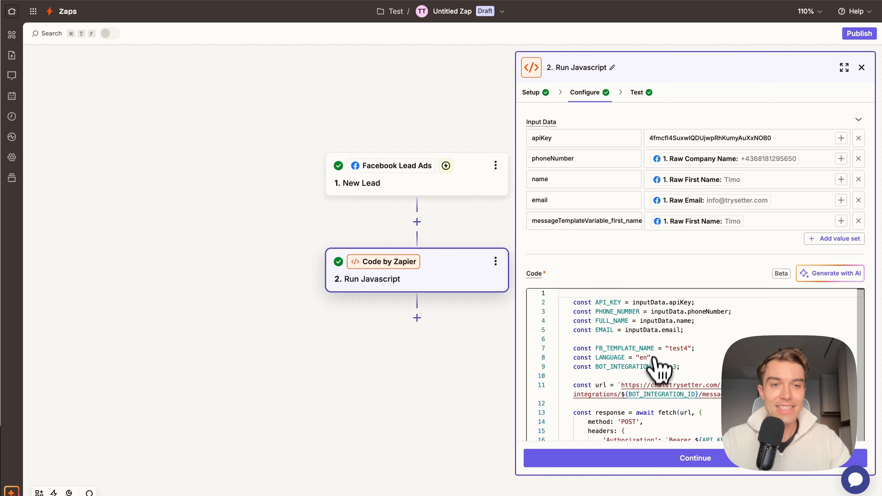
pyautogui.scroll(-5, 648, 362)
pyautogui.scroll(5, 640, 292)
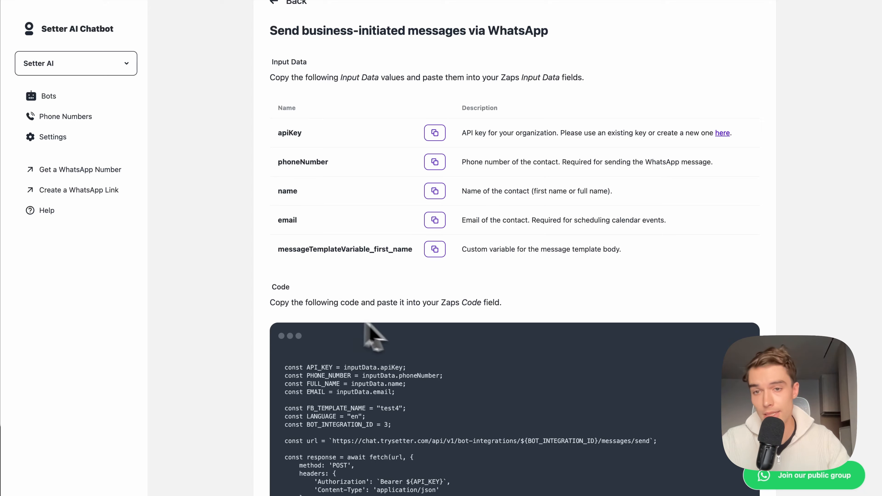
pyautogui.scroll(-3, 378, 325)
pyautogui.scroll(-10, 394, 252)
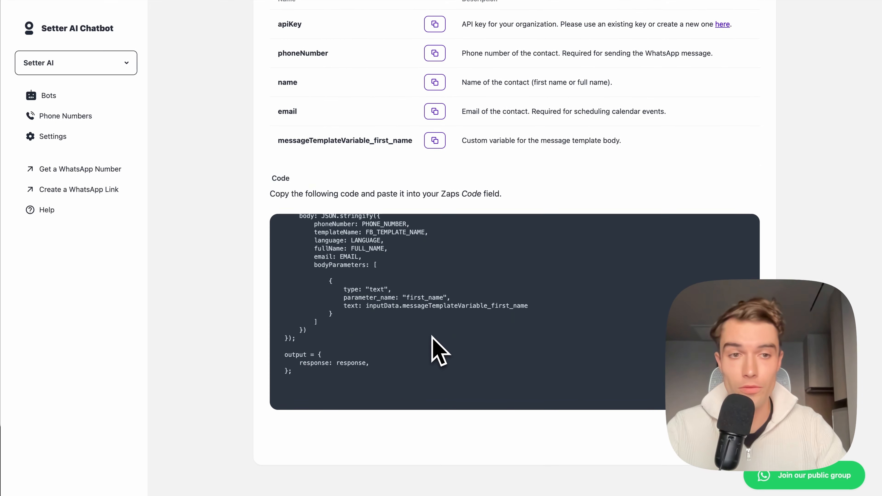
pyautogui.scroll(12, 431, 344)
pyautogui.scroll(-8, 339, 311)
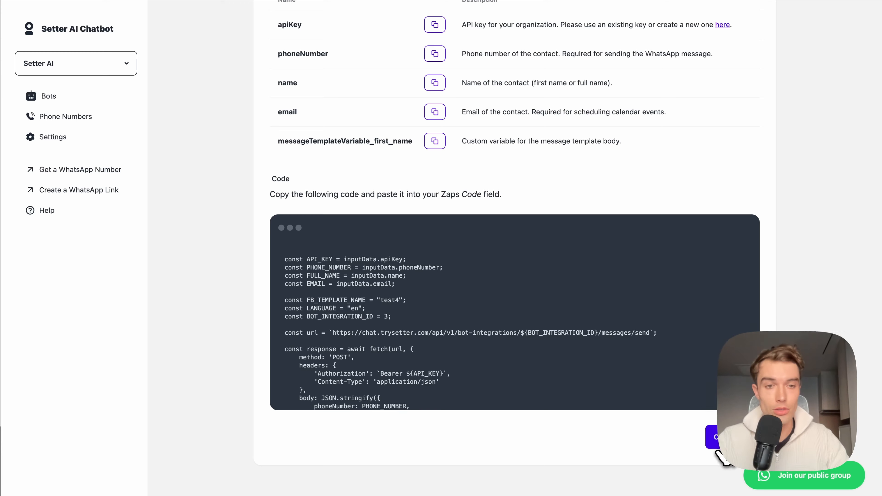
pyautogui.scroll(1, 722, 434)
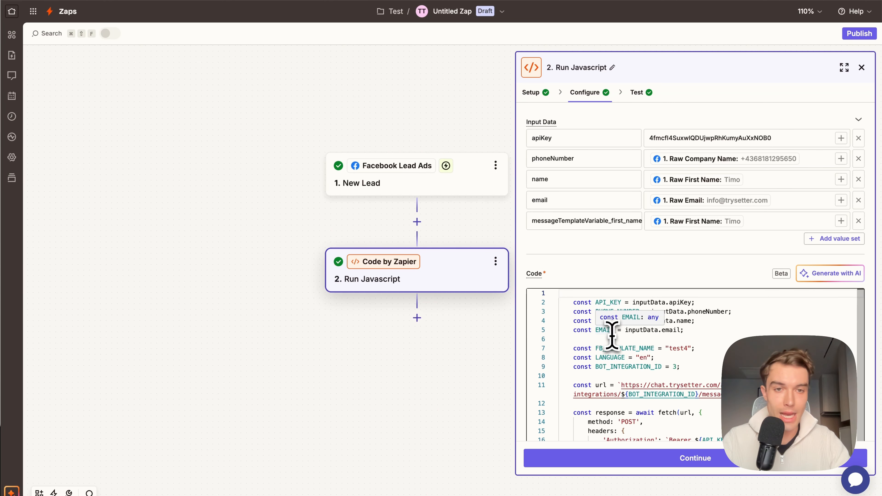
# Step: In Zapier, replace the Run Javascript step's entire code with the snippet copied from Setter AI
pyautogui.click(685, 360)
pyautogui.press('super+a')
pyautogui.press('super+v')
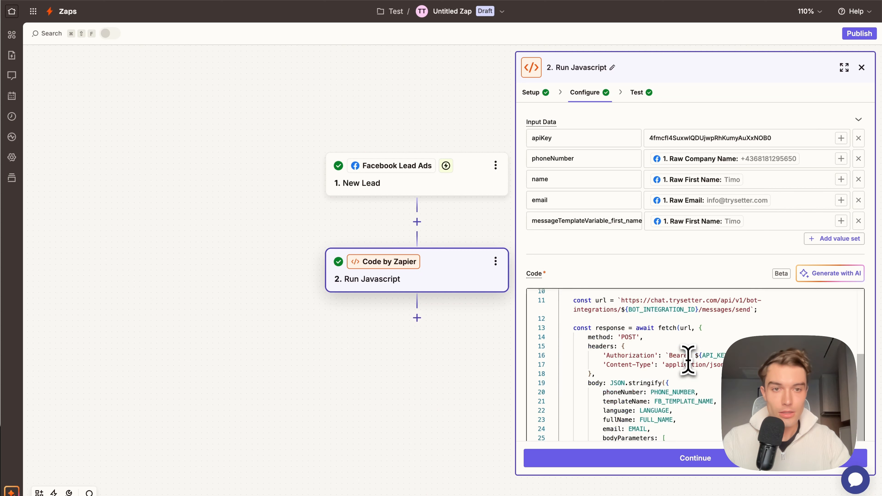
pyautogui.scroll(5, 682, 360)
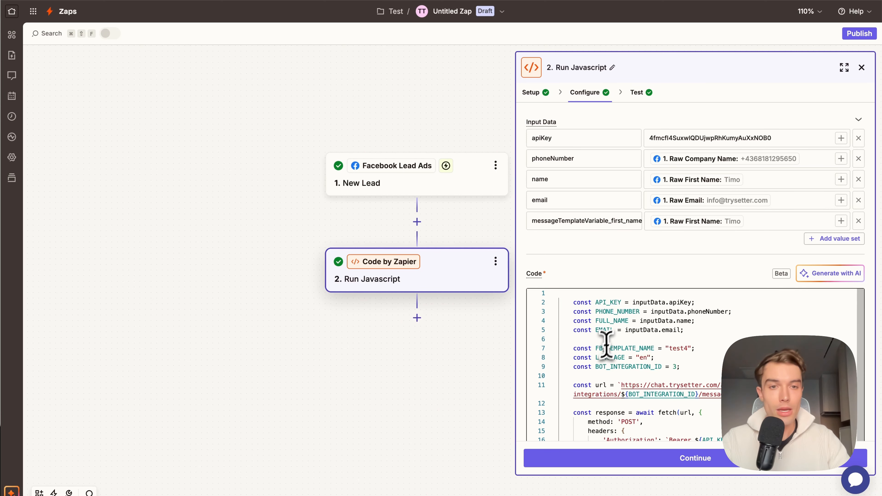
pyautogui.click(609, 329)
pyautogui.press('super+a')
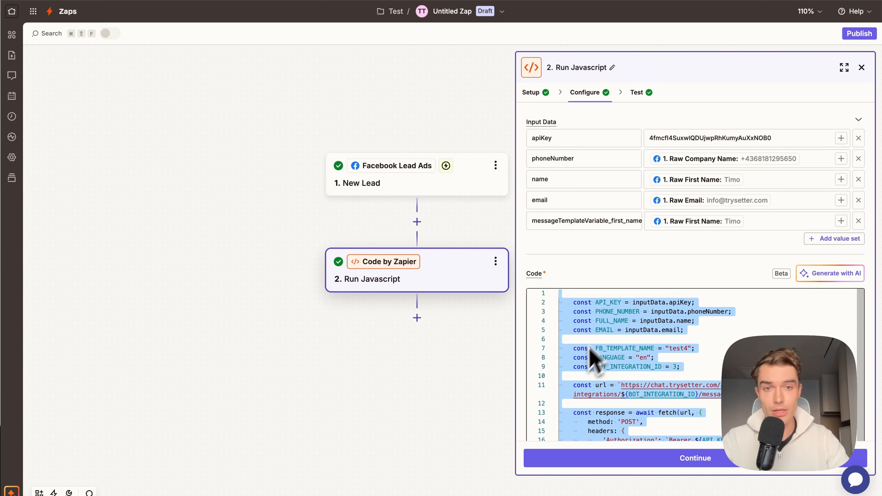
pyautogui.press('BackSpace')
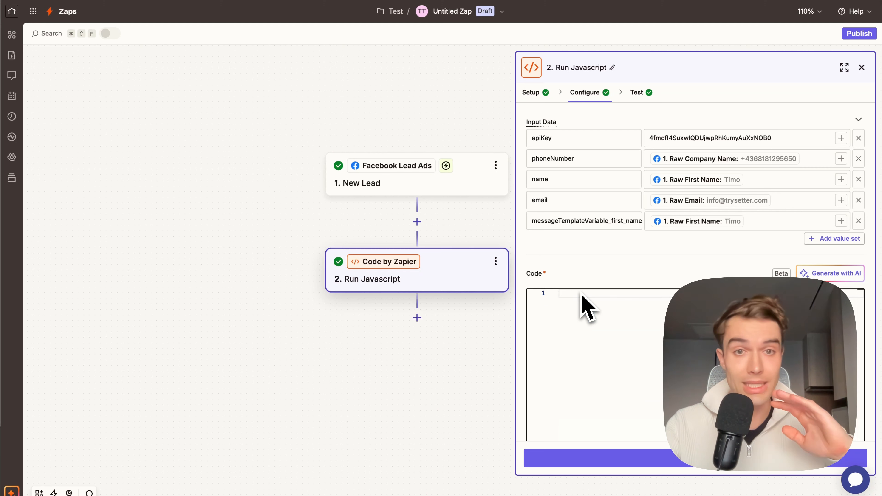
pyautogui.press('super+v')
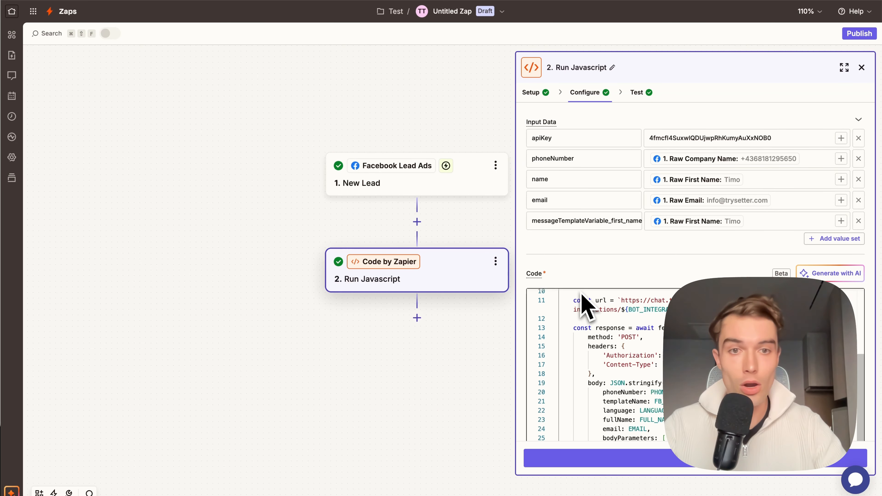
pyautogui.scroll(5, 605, 334)
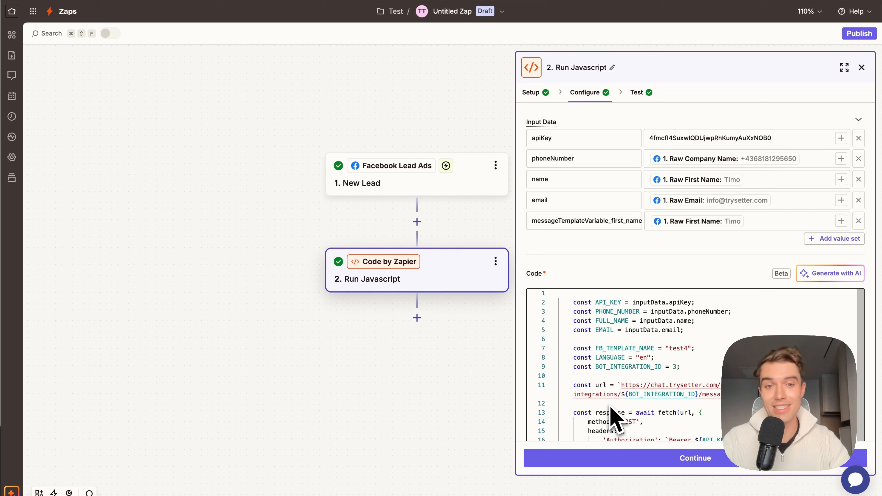
# Step: Compare the input data with Setter AI's field list and add five blank value sets to the Run Javascript step
pyautogui.scroll(-1, 556, 216)
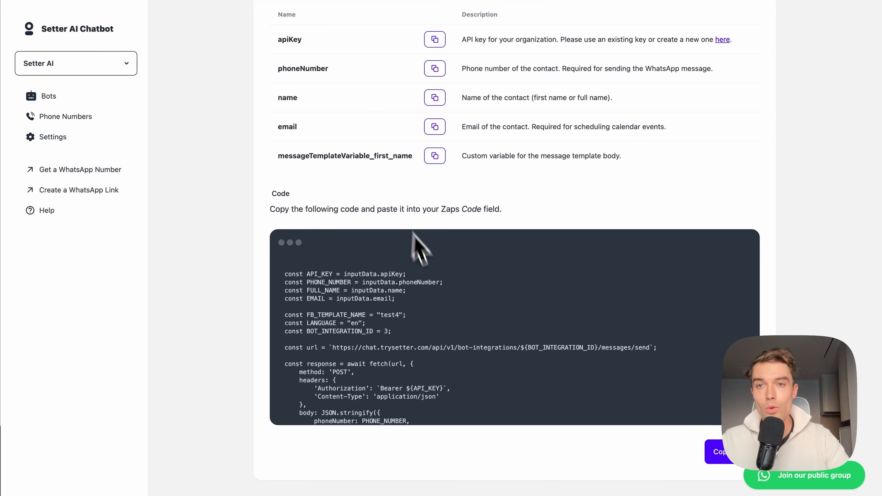
pyautogui.scroll(3, 413, 162)
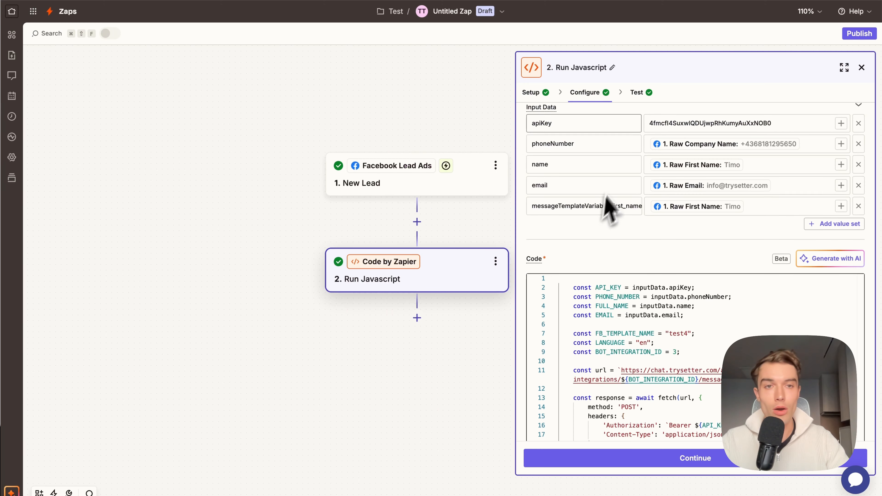
pyautogui.scroll(1, 603, 208)
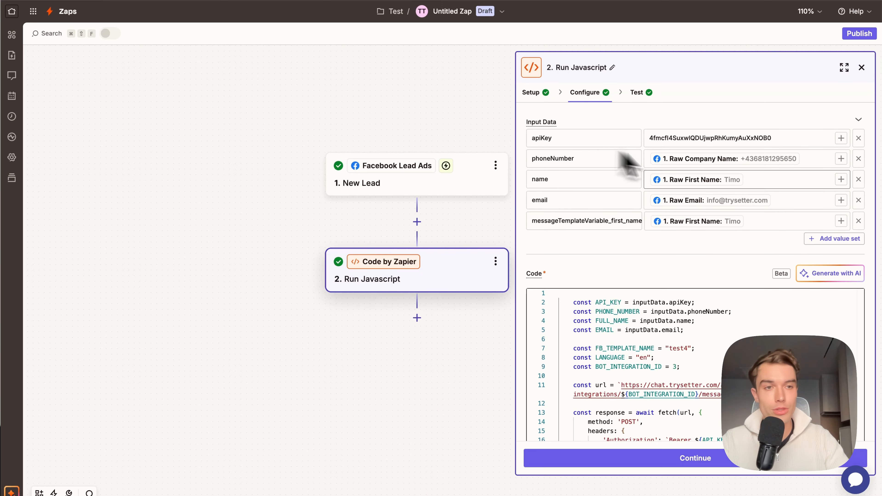
pyautogui.click(821, 240)
pyautogui.click(832, 261)
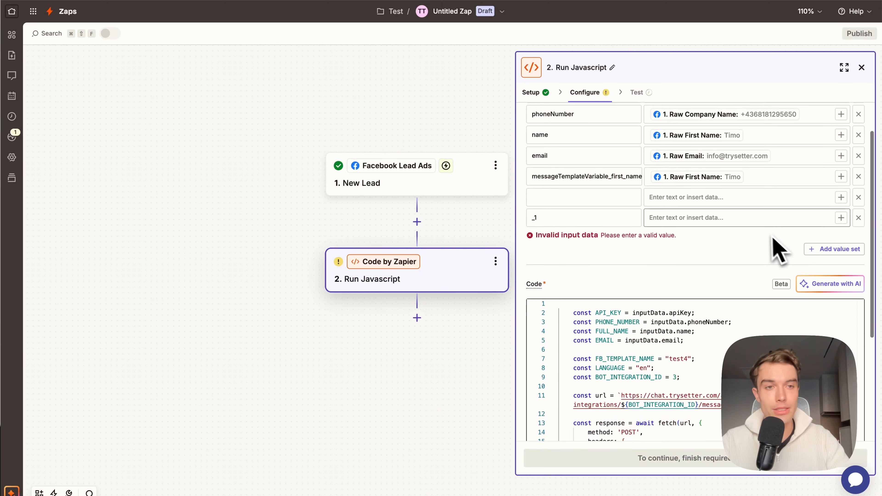
pyautogui.click(816, 233)
pyautogui.click(830, 233)
pyautogui.click(833, 267)
pyautogui.scroll(5, 799, 216)
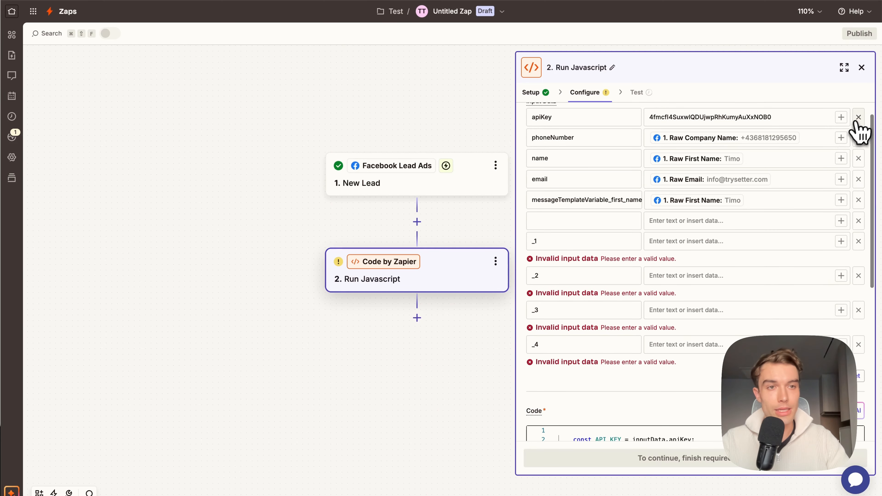
# Step: Remove the five prefilled input data sets, from apiKey through messageTemplateVariable_first_name, leaving only the blank ones
pyautogui.click(859, 117)
pyautogui.click(859, 117)
pyautogui.click(859, 118)
pyautogui.click(859, 117)
pyautogui.click(859, 117)
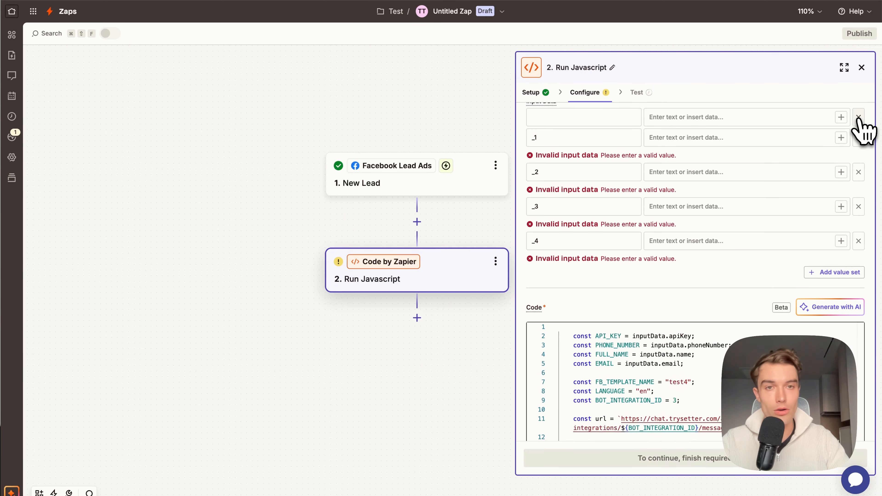
pyautogui.scroll(1, 810, 146)
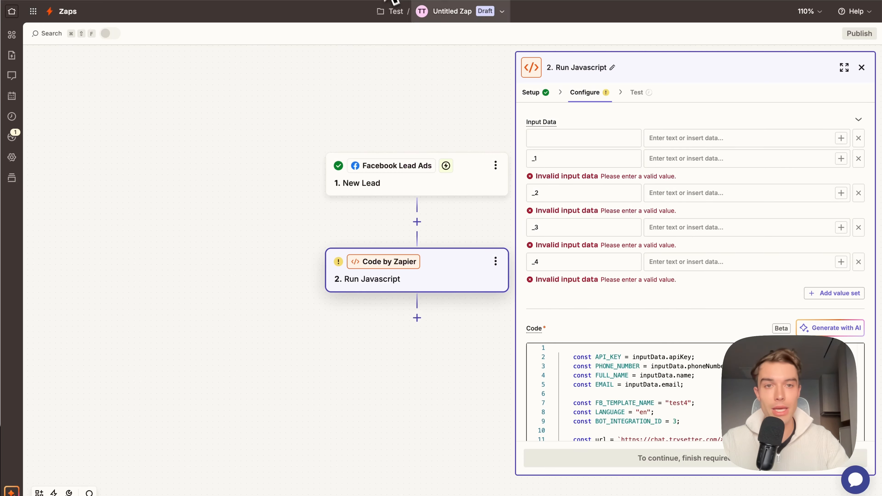
# Step: Name the first four input data sets apiKey, phoneNumber, name and email, copying each field name from Setter AI
pyautogui.click(544, 132)
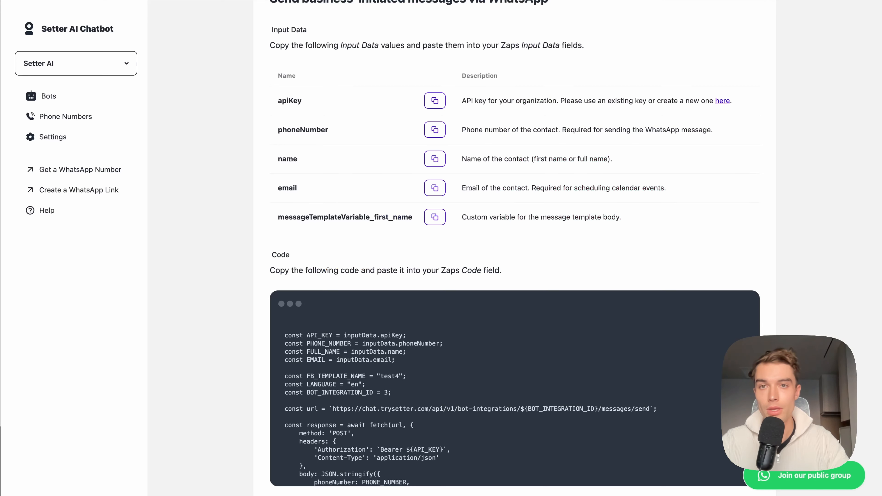
pyautogui.click(434, 131)
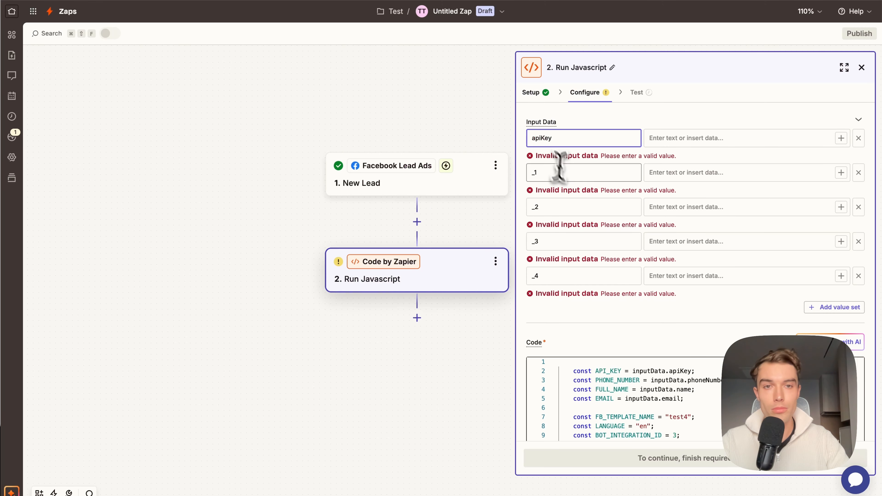
pyautogui.click(560, 173)
pyautogui.press('super+v')
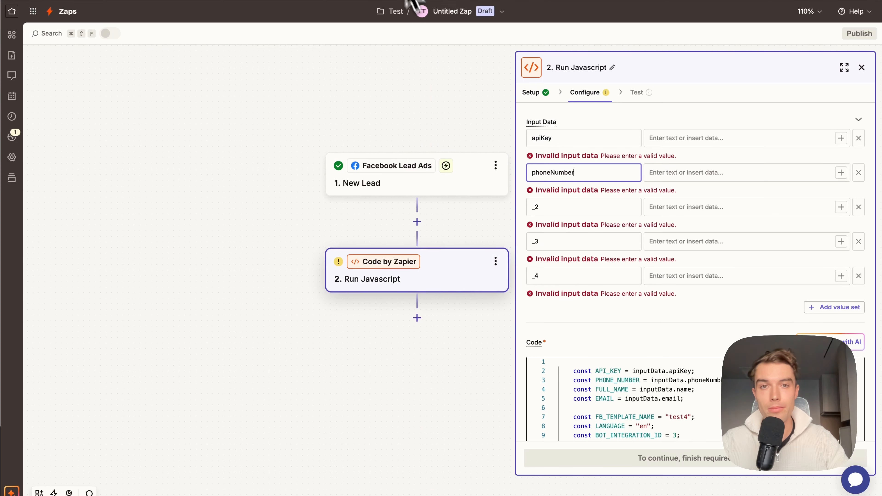
pyautogui.click(551, 206)
pyautogui.press('super+v')
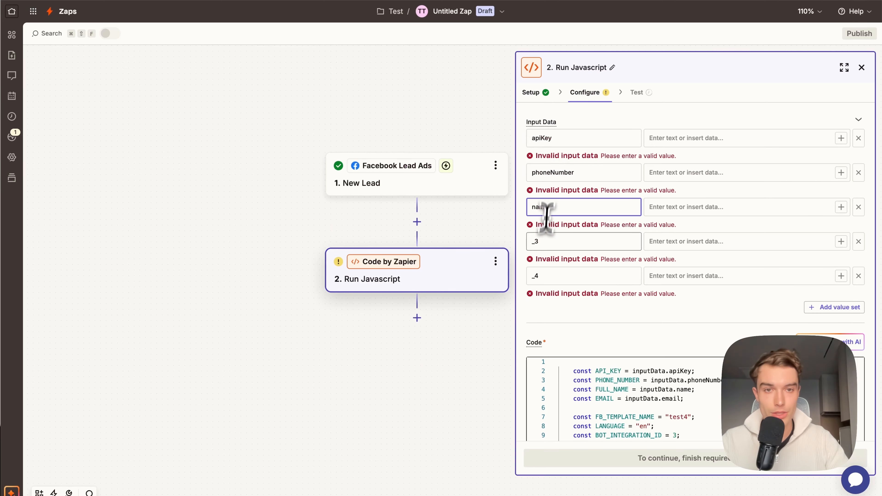
pyautogui.click(543, 241)
pyautogui.press('super+a')
pyautogui.press('super+v')
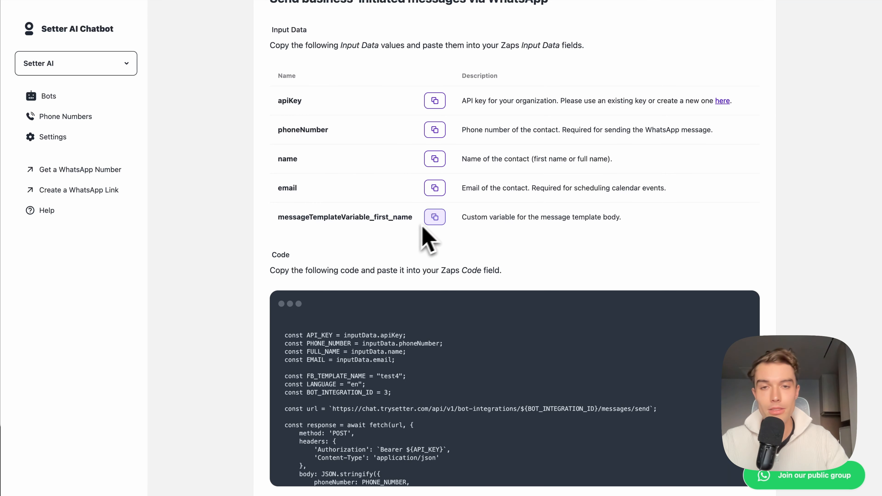
# Step: Name the fifth input data set messageTemplateVariable_first_name in Zapier, copying the field name from Setter AI
pyautogui.doubleClick(288, 219)
pyautogui.click(348, 223)
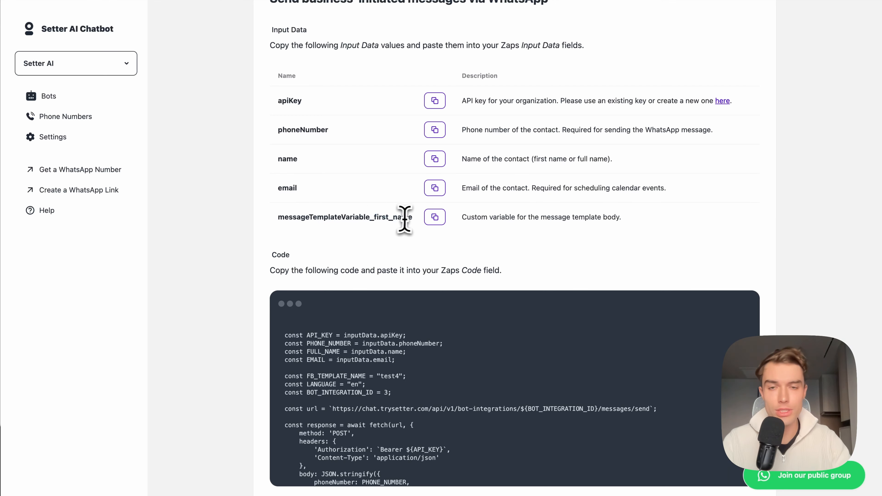
pyautogui.doubleClick(364, 217)
pyautogui.click(288, 162)
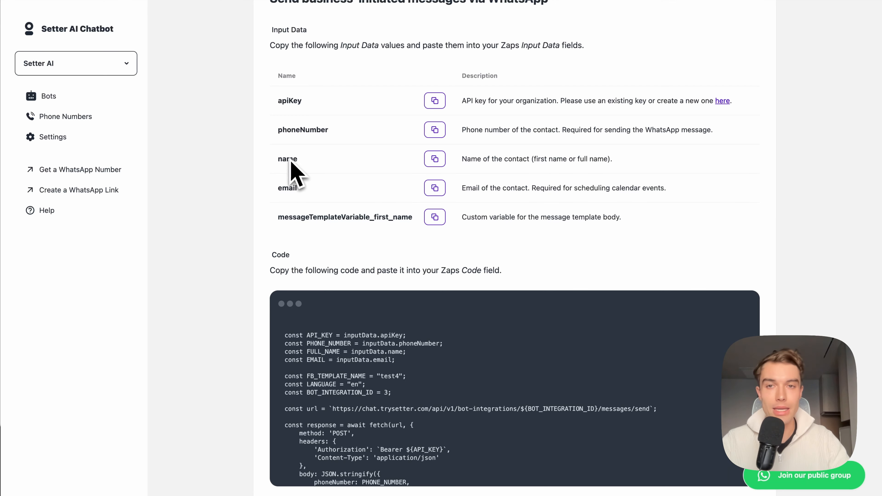
pyautogui.click(437, 222)
pyautogui.click(419, 1)
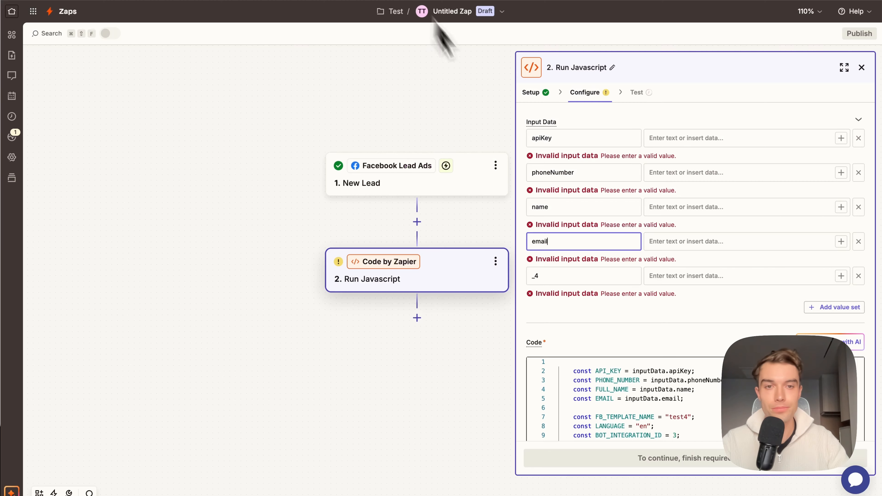
pyautogui.click(566, 275)
pyautogui.press('super+v')
pyautogui.scroll(-1, 570, 259)
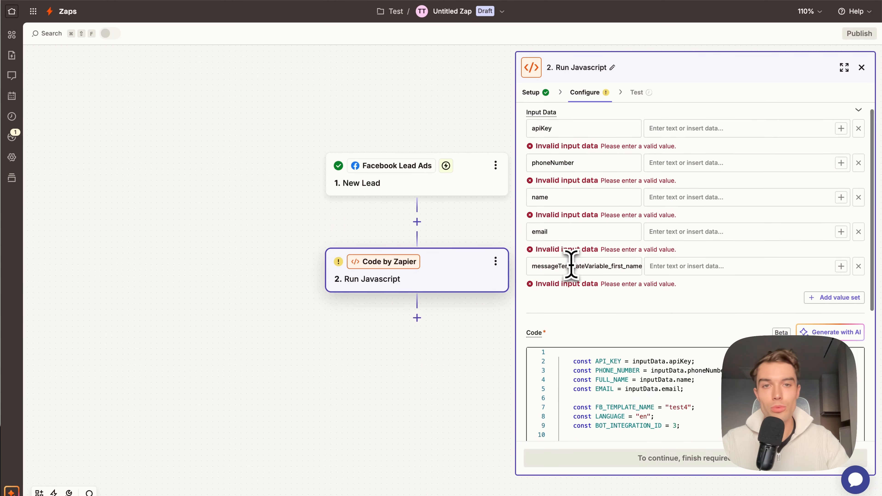
pyautogui.scroll(1, 656, 183)
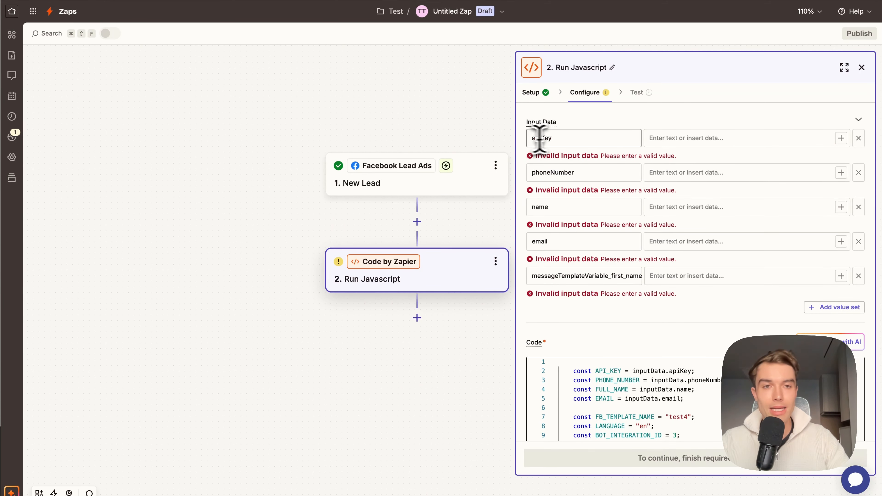
# Step: Open Setter AI's organization API key settings from the apiKey description and create a new API key named "Test new 1"
pyautogui.click(351, 0)
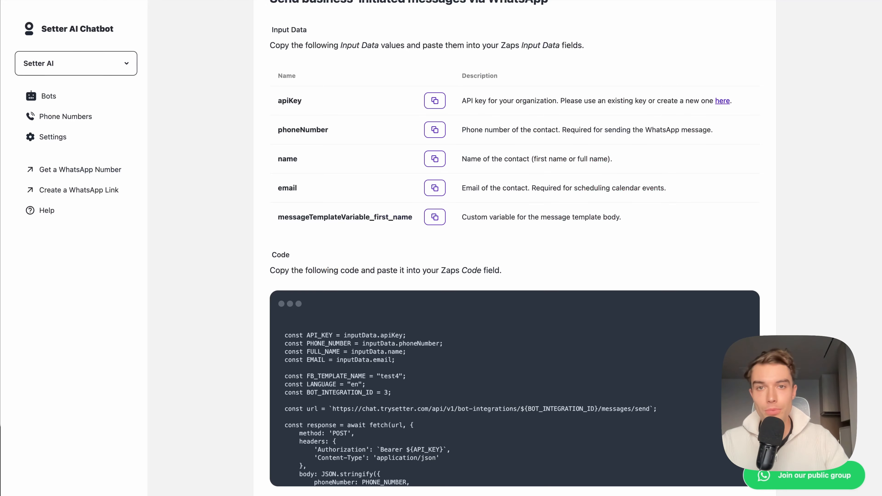
pyautogui.scroll(2, 374, 111)
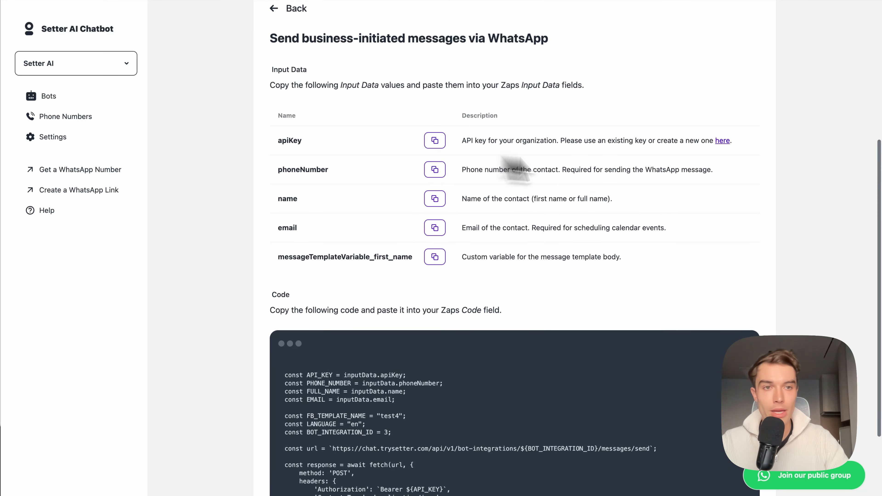
pyautogui.rightClick(725, 140)
pyautogui.click(732, 144)
pyautogui.scroll(-1, 556, 91)
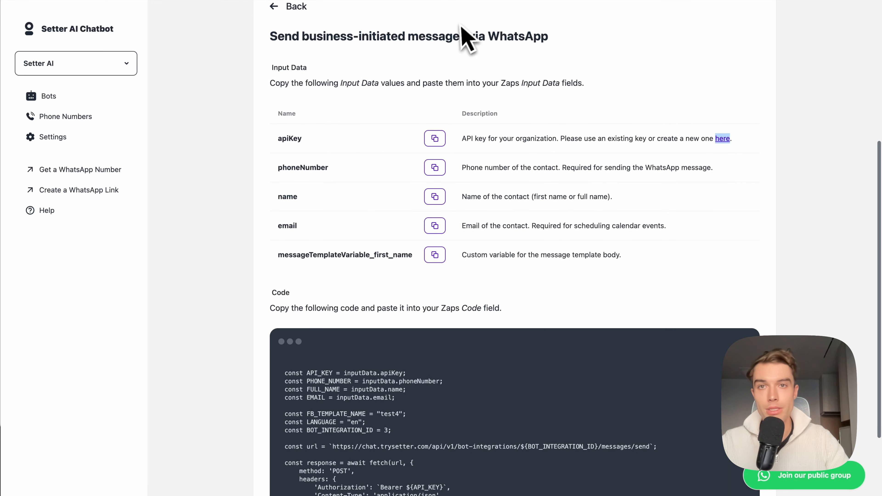
pyautogui.click(360, 2)
pyautogui.click(306, 417)
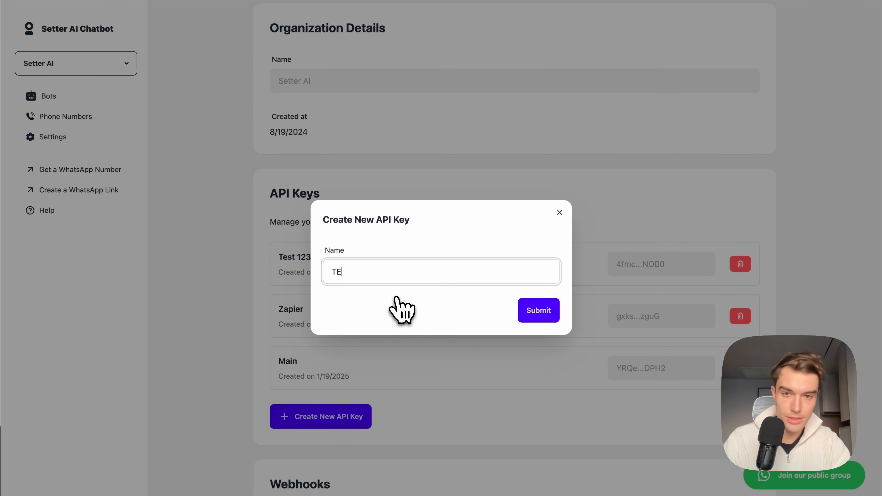
pyautogui.write('TE')
pyautogui.press('BackSpace')
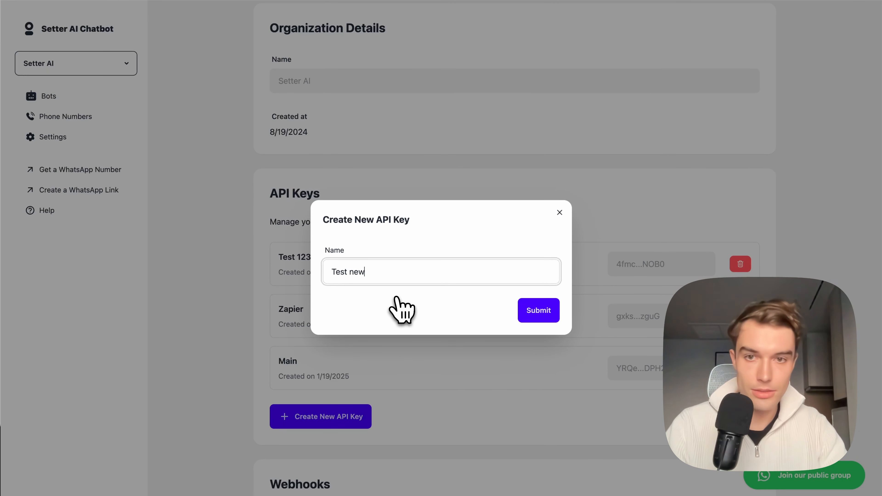
pyautogui.press('Return')
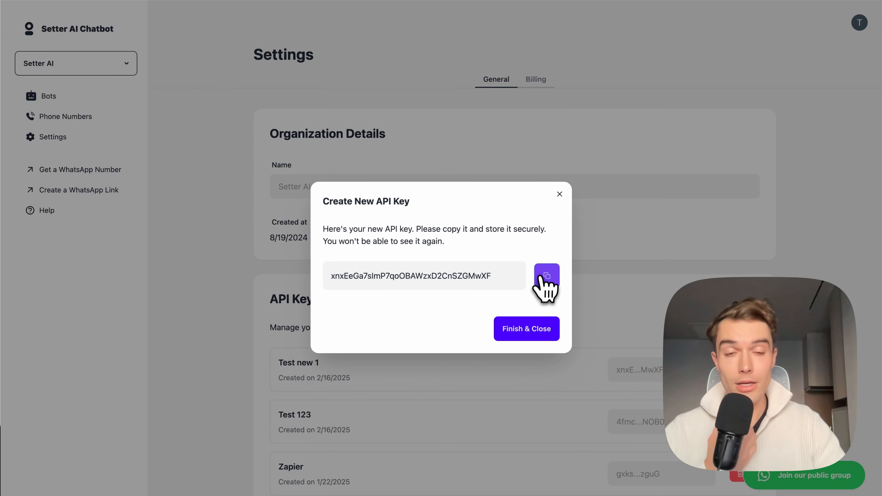
# Step: Copy the new API key, close its dialog, and paste the key as the apiKey value in Zapier's Run Javascript step
pyautogui.click(547, 276)
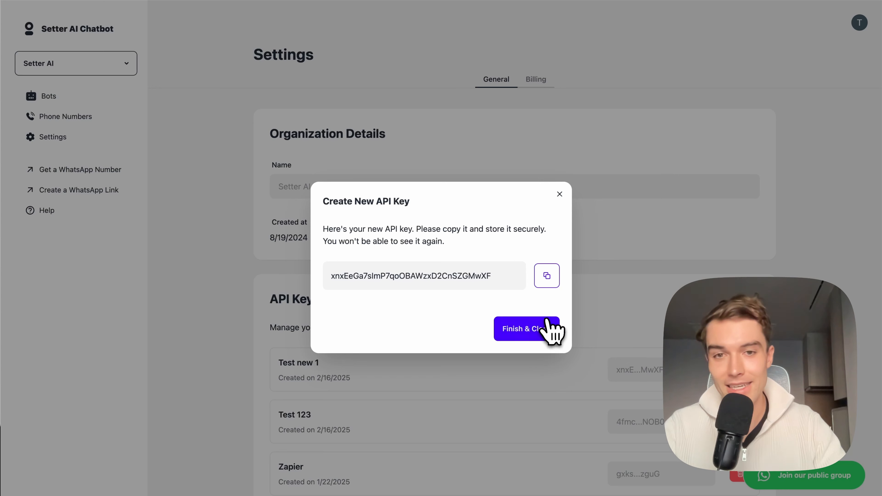
pyautogui.click(547, 276)
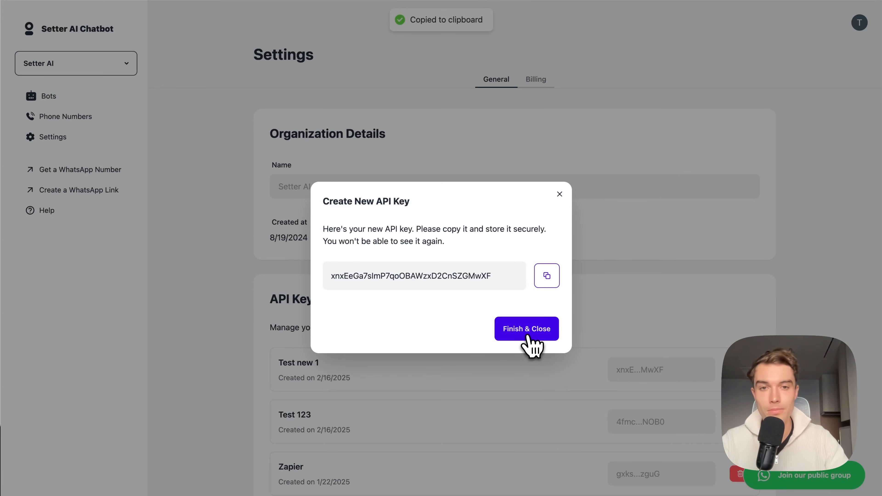
pyautogui.click(526, 329)
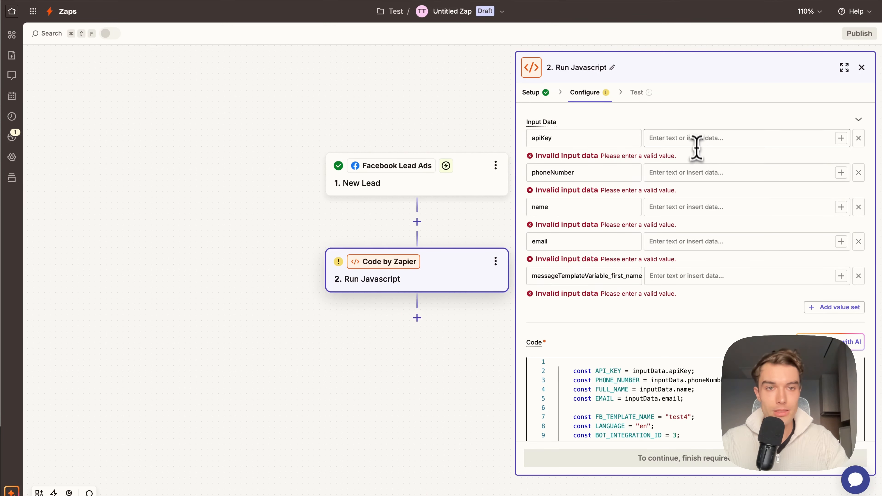
pyautogui.click(696, 142)
pyautogui.press('super+v')
pyautogui.click(674, 122)
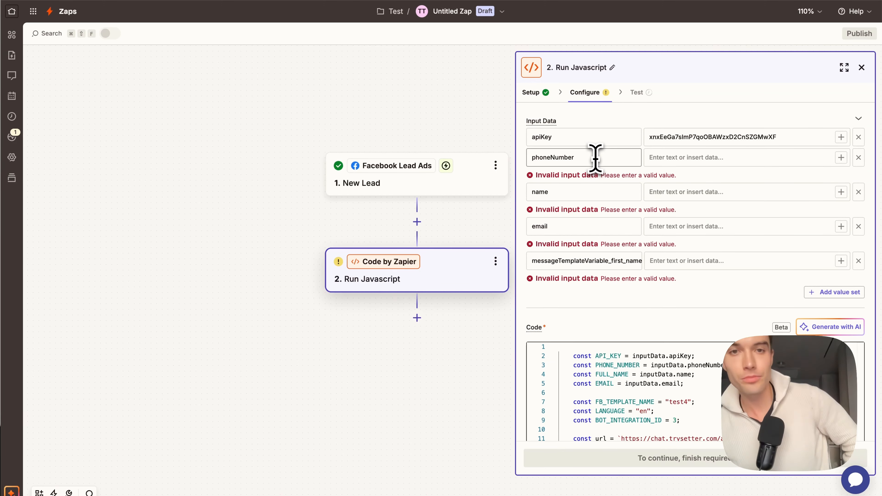
# Step: Map the phoneNumber input to the Facebook lead's Raw Company Name field, searching the lead data for RAW
pyautogui.click(672, 158)
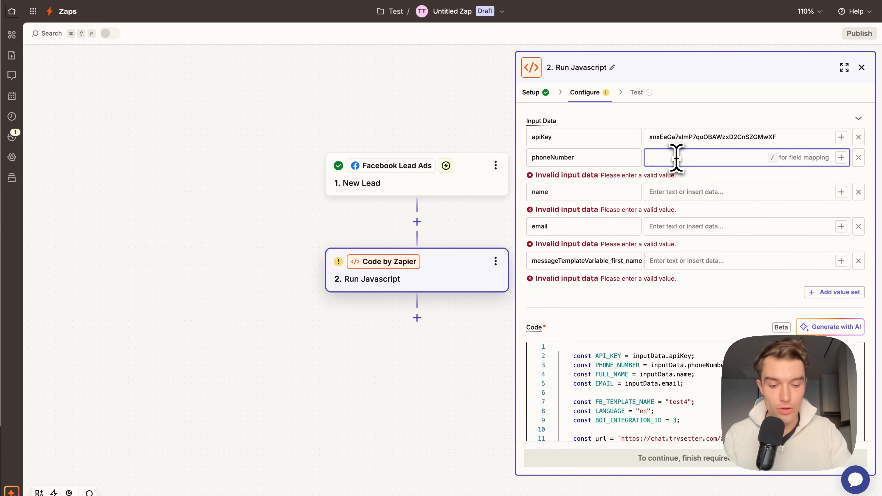
pyautogui.write('/')
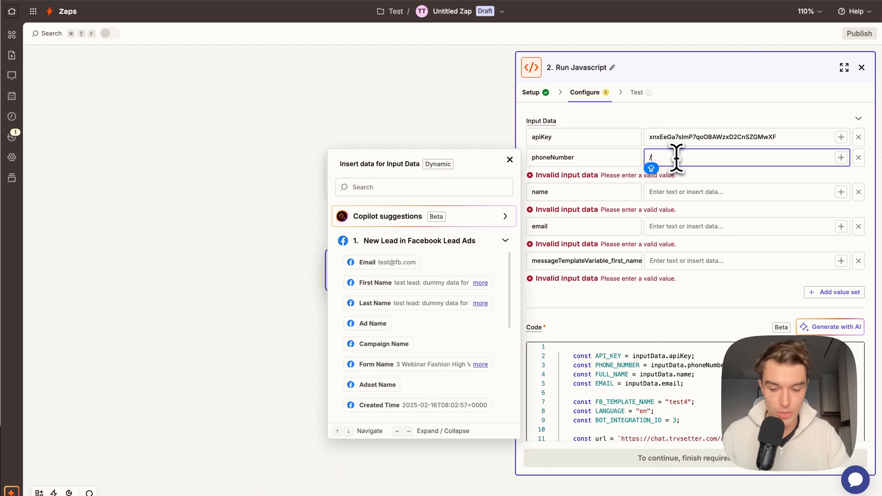
pyautogui.click(439, 187)
pyautogui.write('RAW')
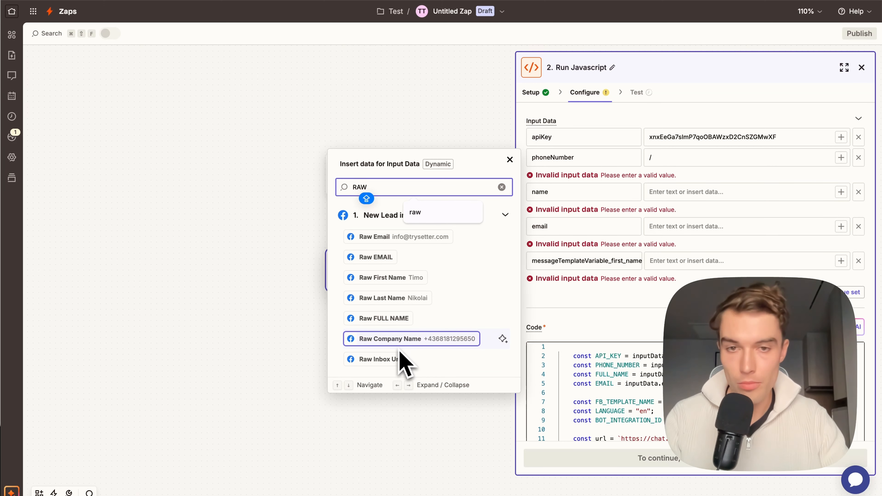
pyautogui.click(419, 340)
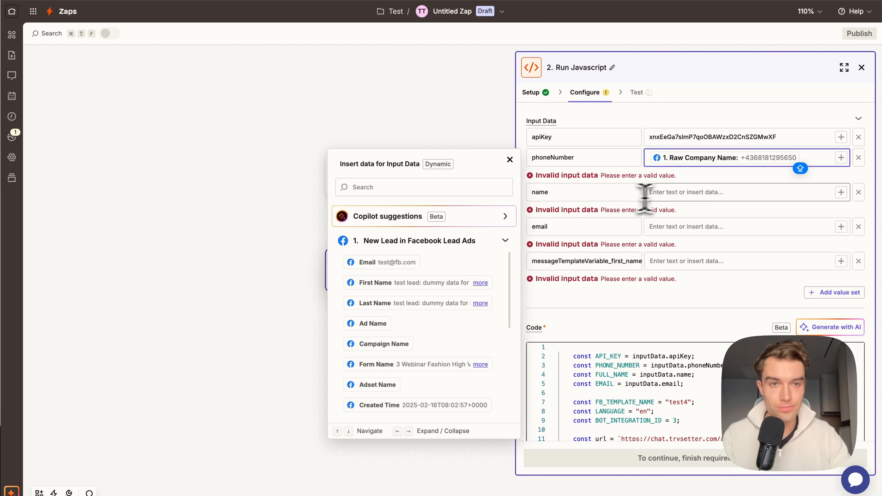
# Step: Map the name input to the lead's Raw First Name field
pyautogui.click(681, 193)
pyautogui.write('/')
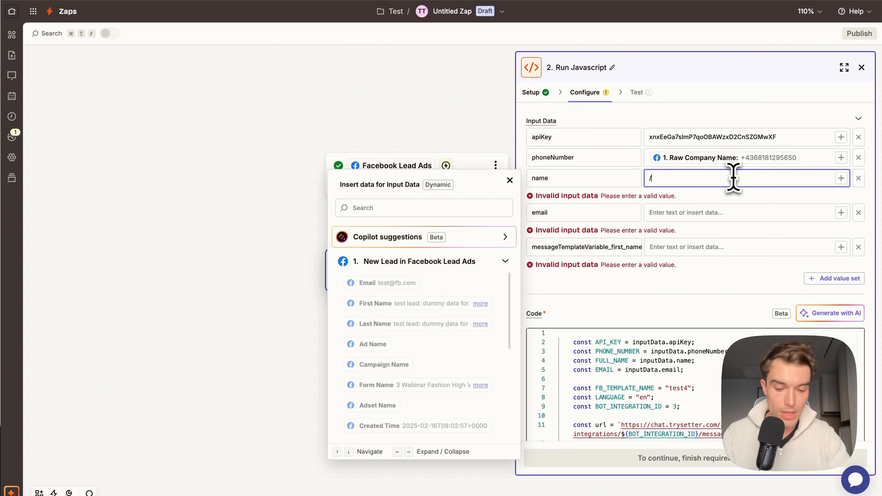
pyautogui.write('RAW')
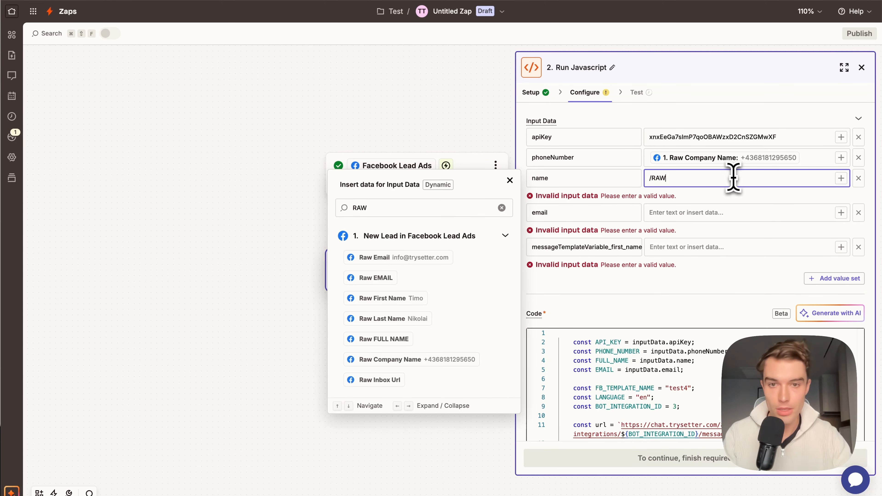
pyautogui.click(422, 300)
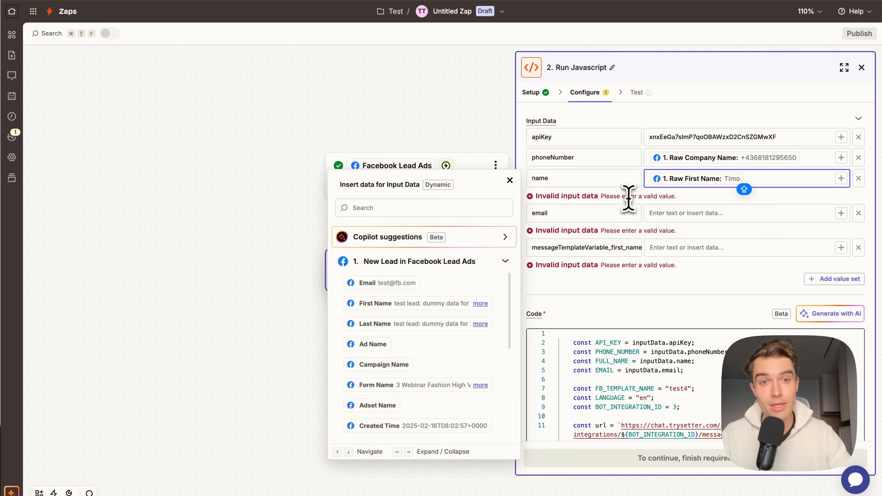
pyautogui.click(568, 188)
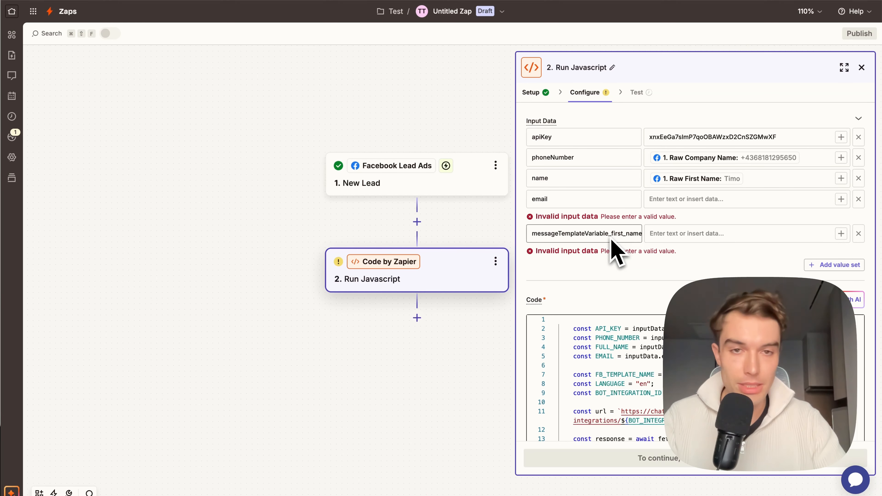
# Step: Widen the step's configuration pane and map messageTemplateVariable_first_name to the lead's Raw First Name field
pyautogui.moveTo(515, 210); pyautogui.dragTo(486, 212)
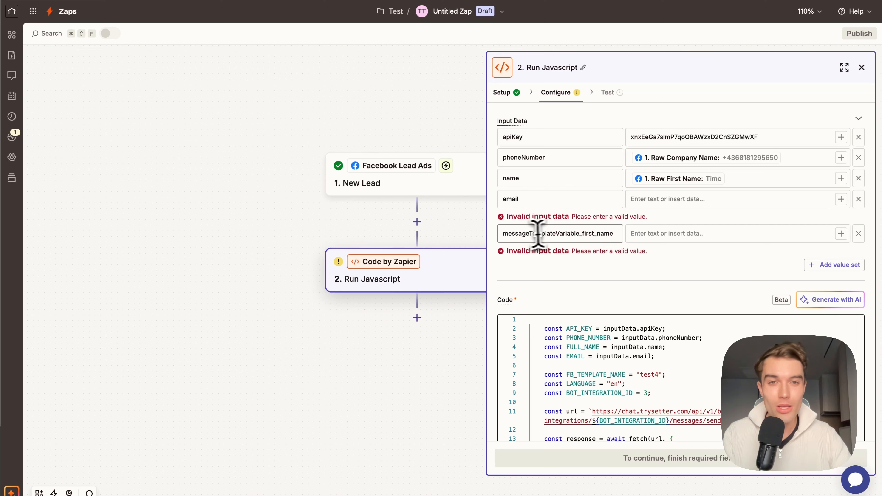
pyautogui.moveTo(501, 234); pyautogui.dragTo(619, 233)
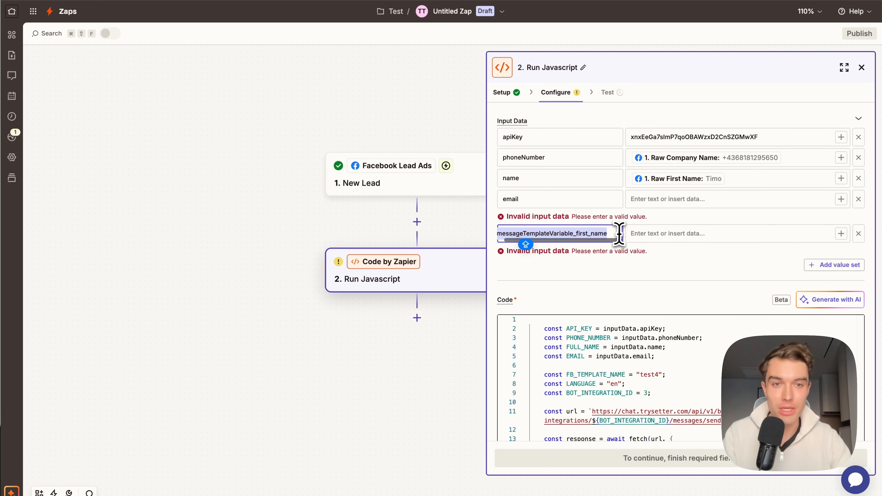
pyautogui.click(604, 256)
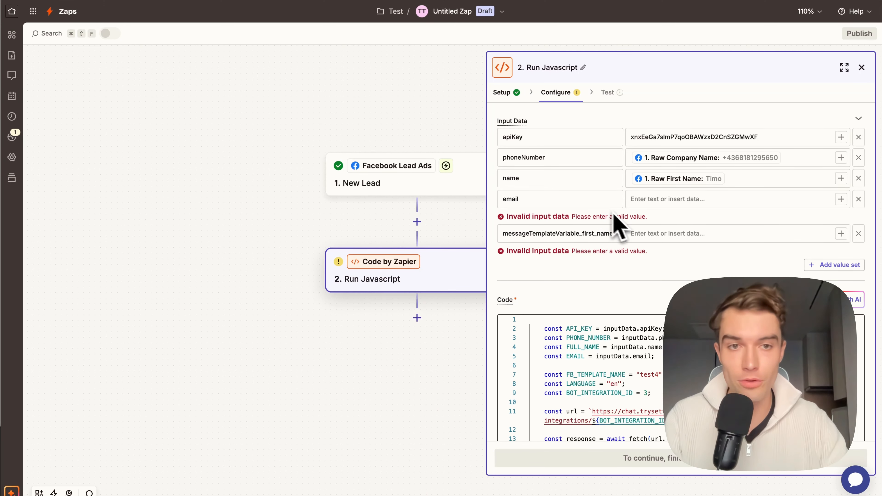
pyautogui.click(731, 235)
pyautogui.write('/RAW')
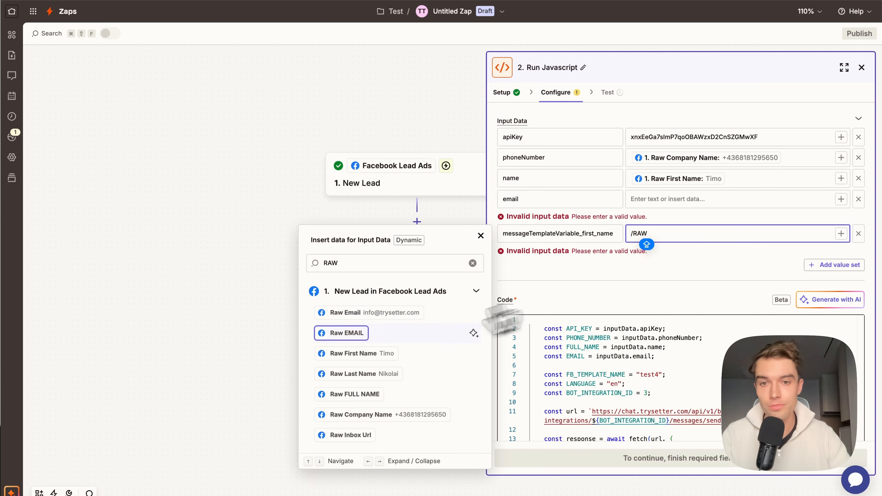
pyautogui.press('Return')
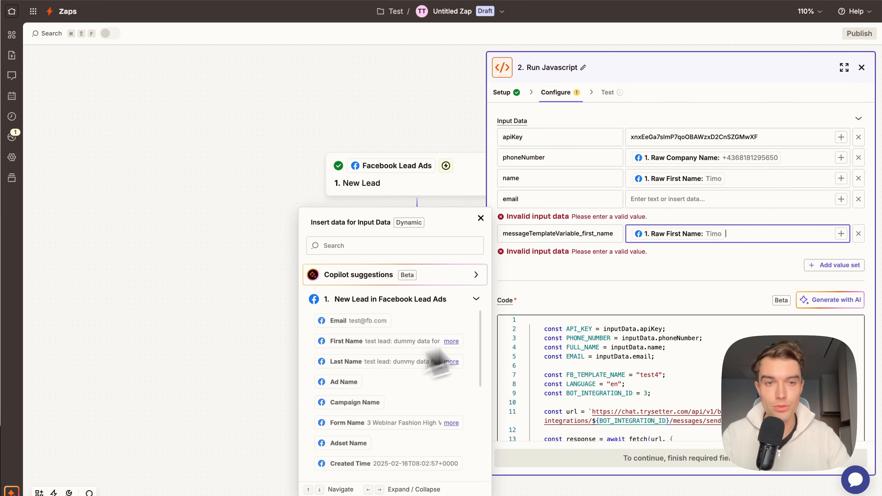
pyautogui.click(659, 280)
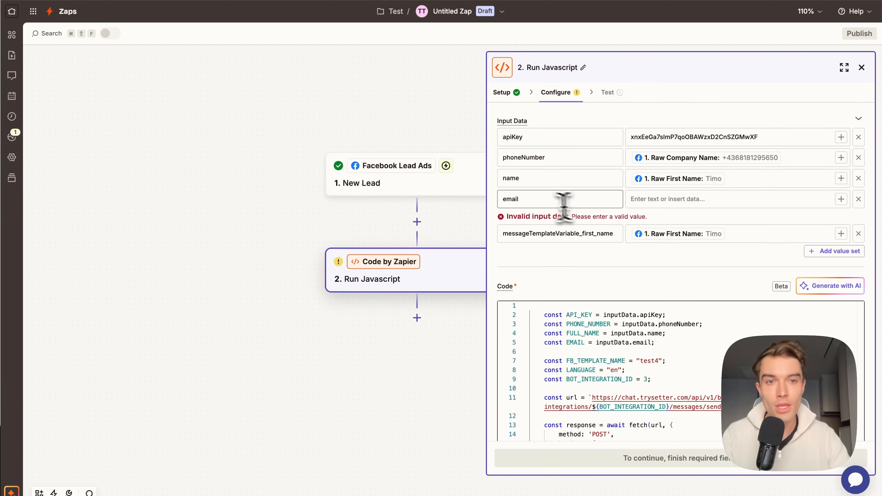
# Step: Map the email input to the lead's Raw Email field
pyautogui.click(659, 199)
pyautogui.write('/')
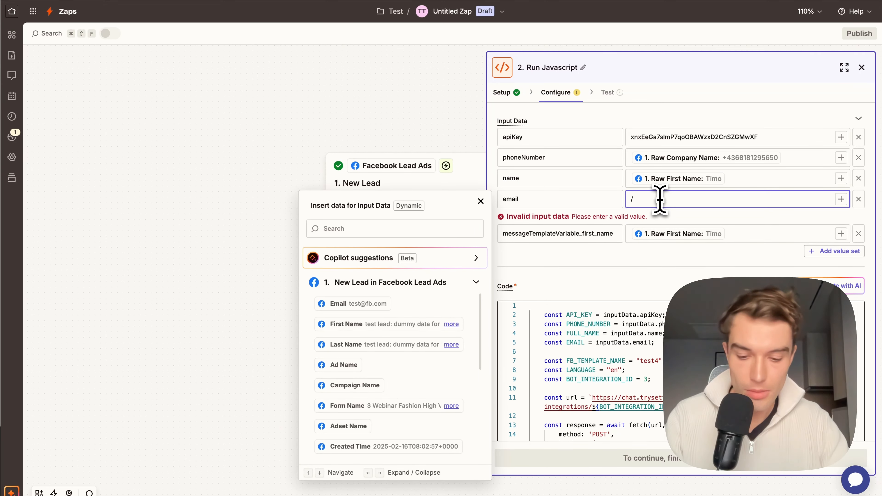
pyautogui.write('raw')
pyautogui.click(389, 297)
pyautogui.click(603, 268)
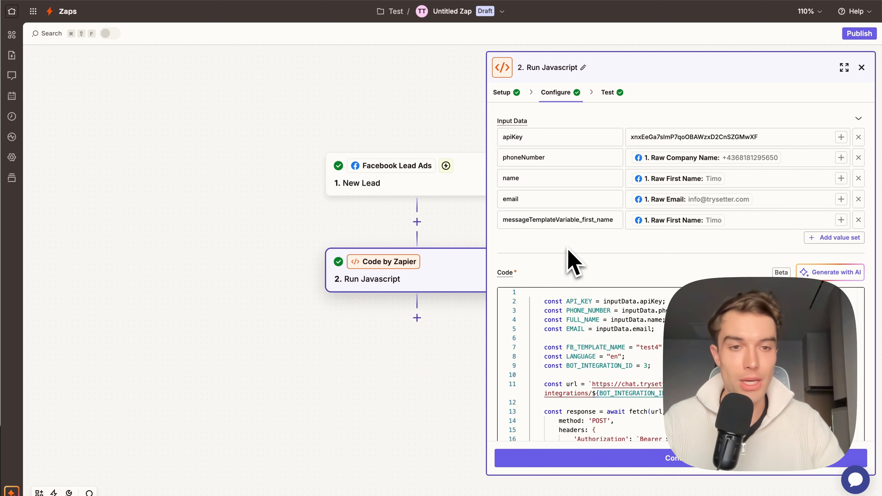
# Step: Review the completed input data and code, continue to testing, and rerun the Run Javascript step's test
pyautogui.scroll(-1, 570, 257)
pyautogui.scroll(-2, 563, 258)
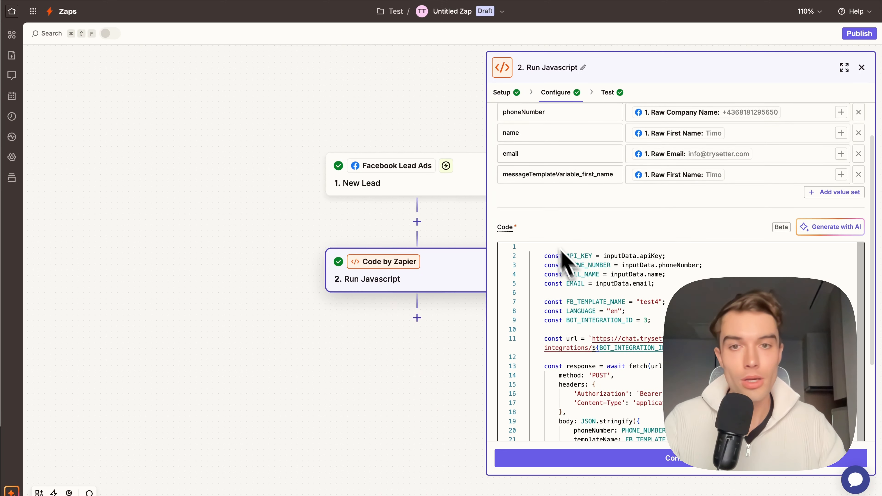
pyautogui.scroll(2, 605, 231)
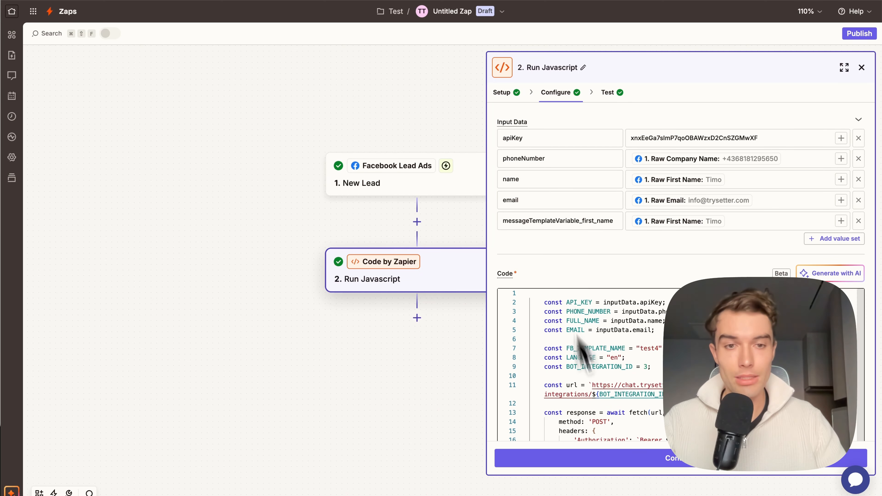
pyautogui.click(664, 469)
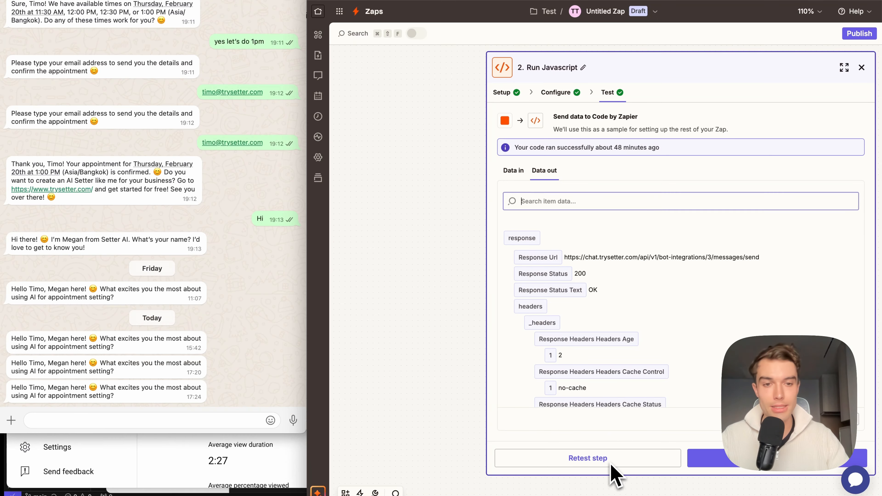
pyautogui.click(613, 467)
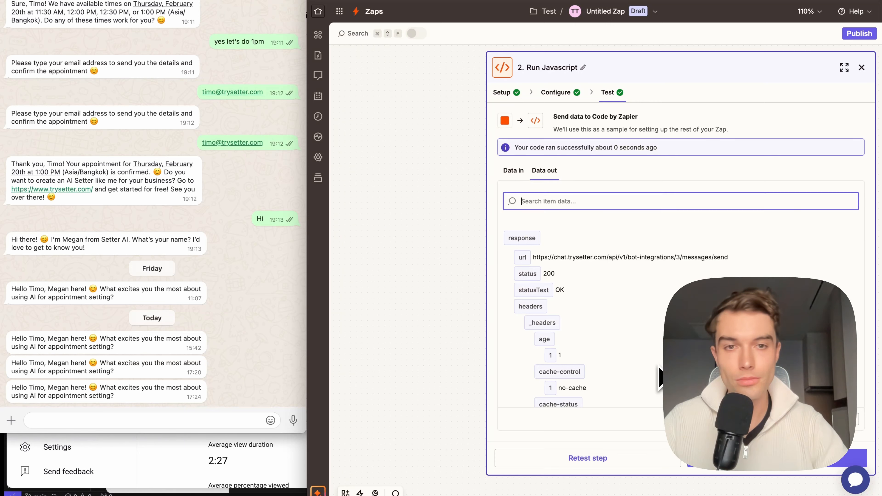
# Step: Publish the Zap and dismiss the dialog offering to transfer existing data
pyautogui.click(587, 275)
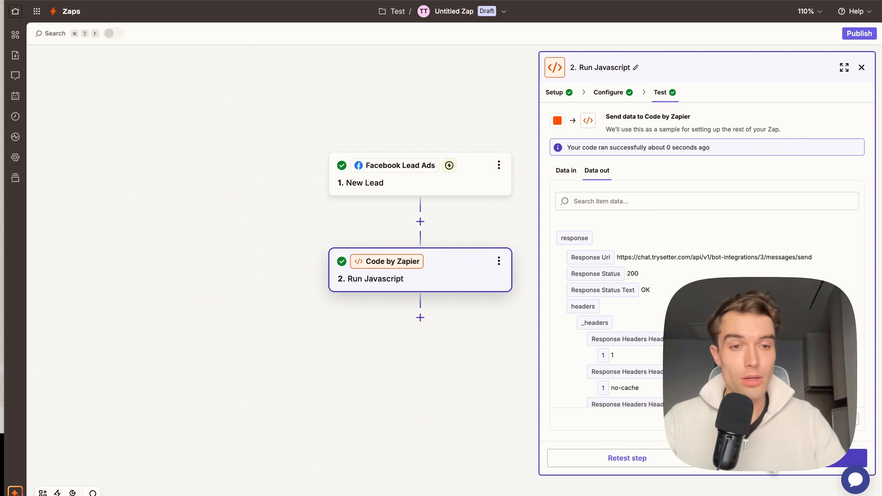
pyautogui.click(806, 467)
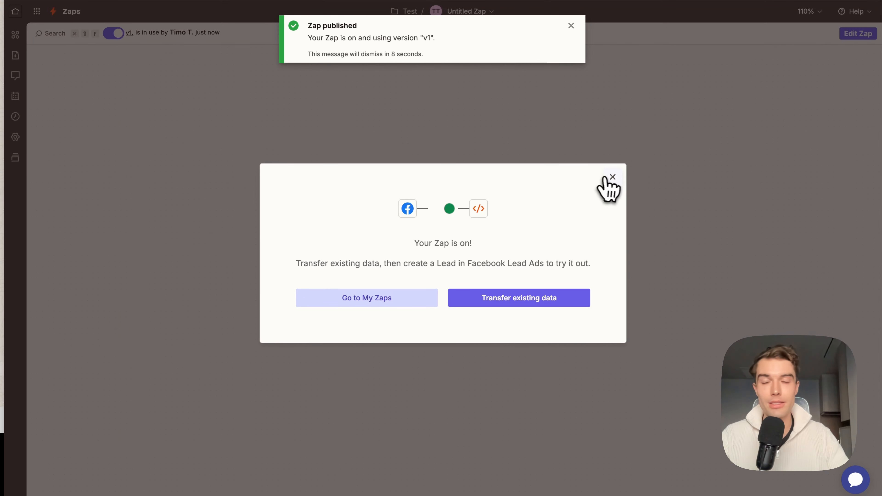
pyautogui.click(612, 178)
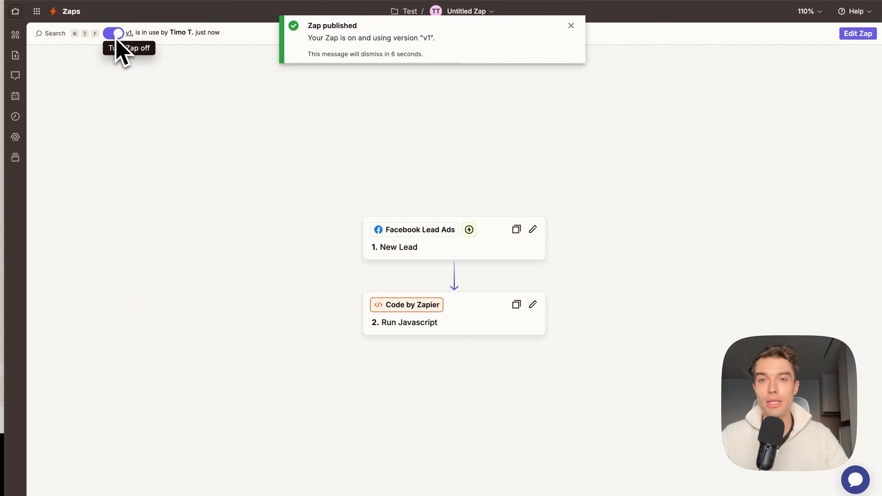